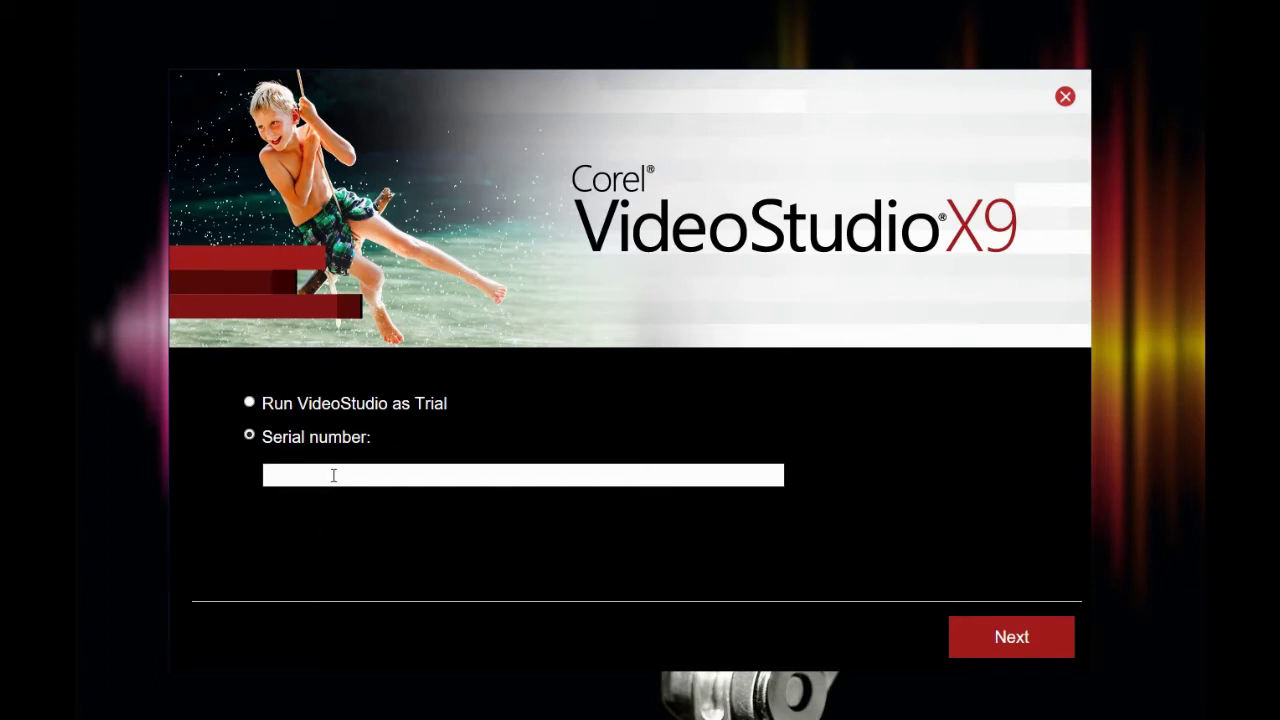
# Accept the Corel VideoStudio X9 license terms and scroll through the EULA
pyautogui.rightClick(334, 475)
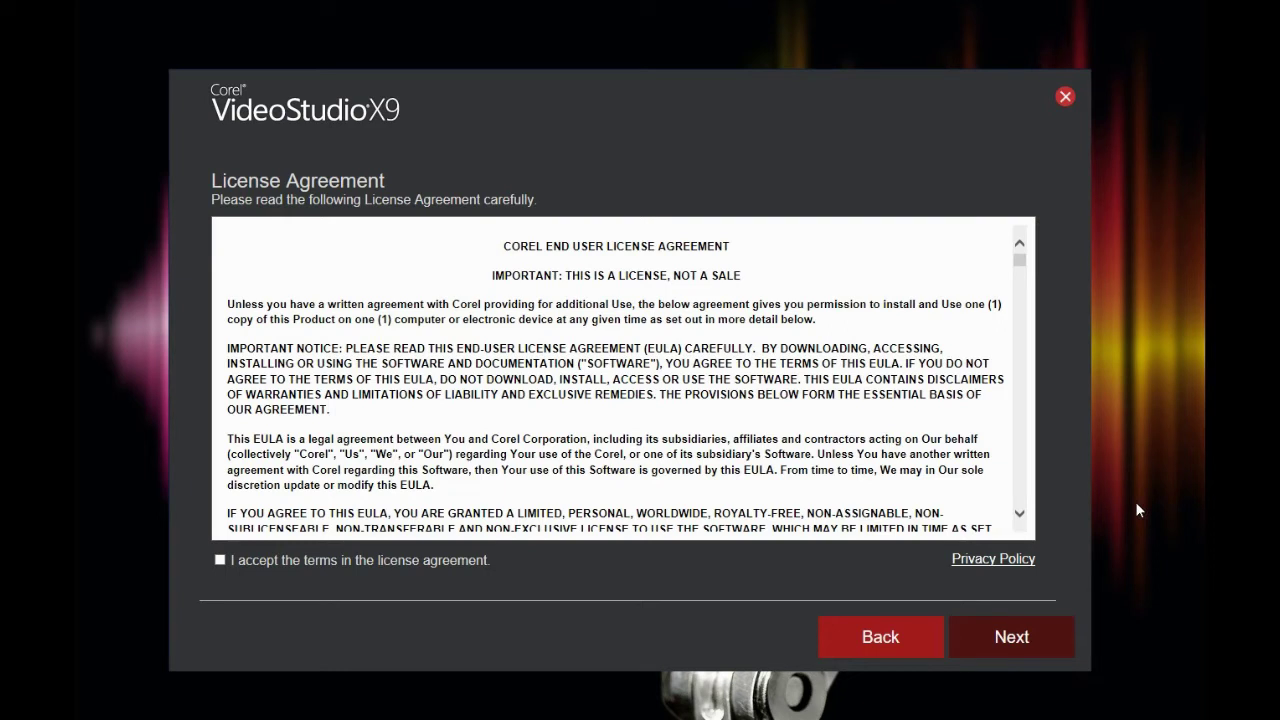
pyautogui.click(221, 561)
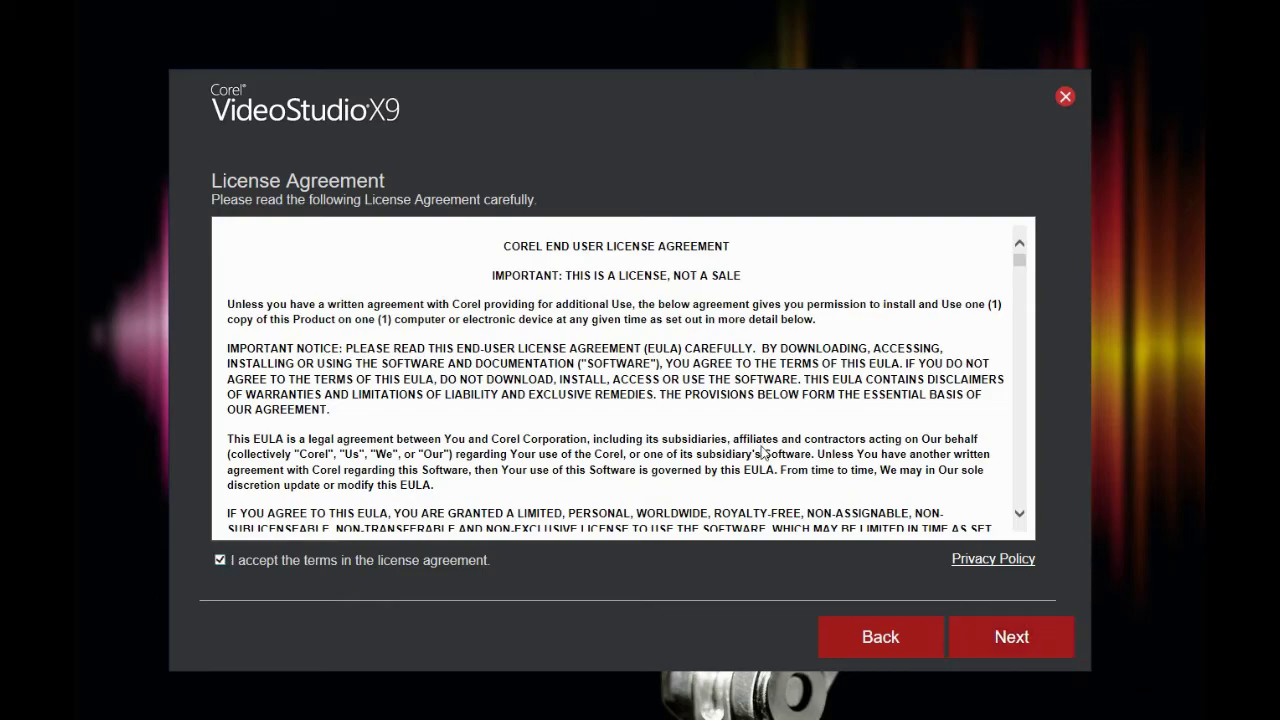
pyautogui.moveTo(1019, 263); pyautogui.dragTo(1052, 259)
# Move past the license page, untick 'Enable User Experience Improvement Program', and continue to download options
pyautogui.click(1030, 640)
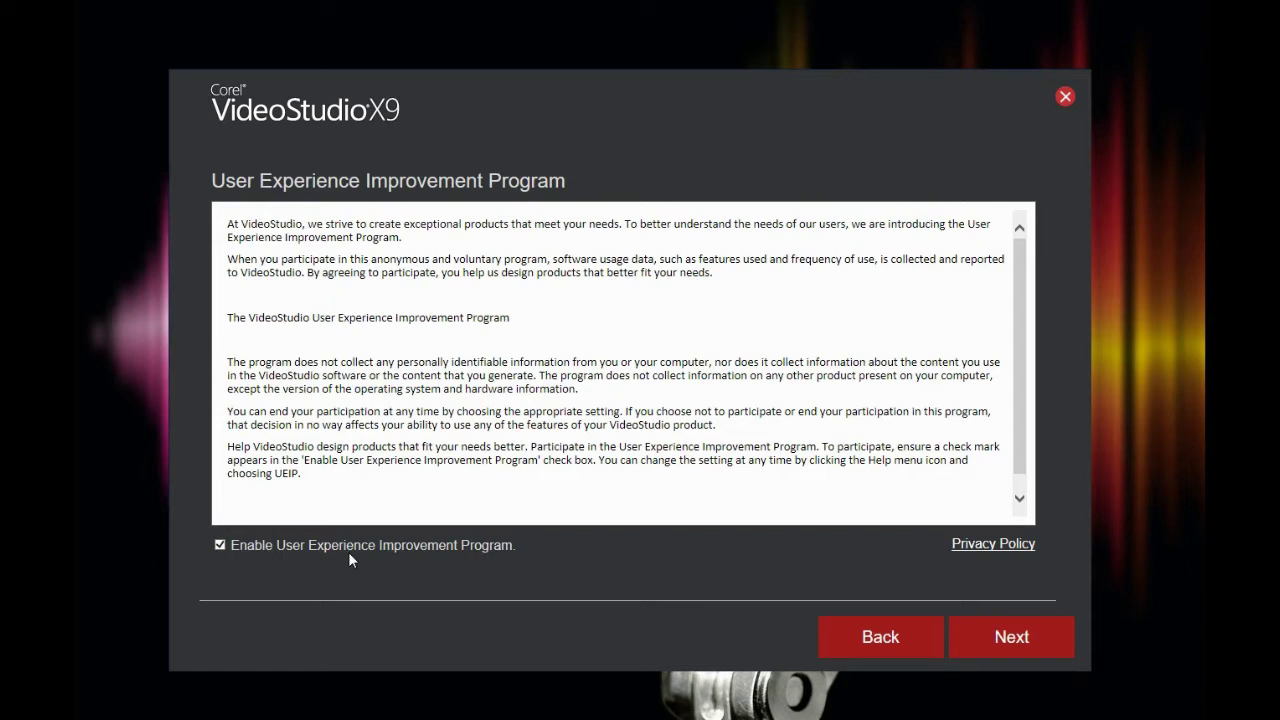
pyautogui.click(221, 546)
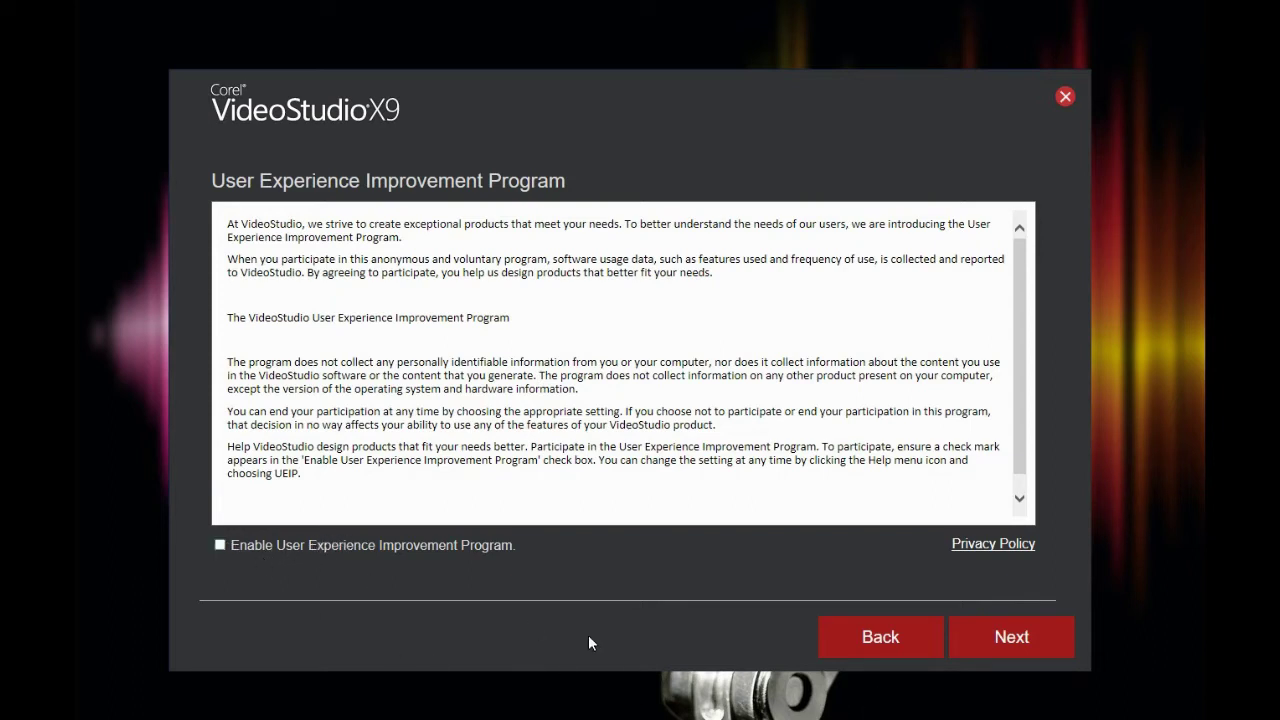
pyautogui.click(991, 641)
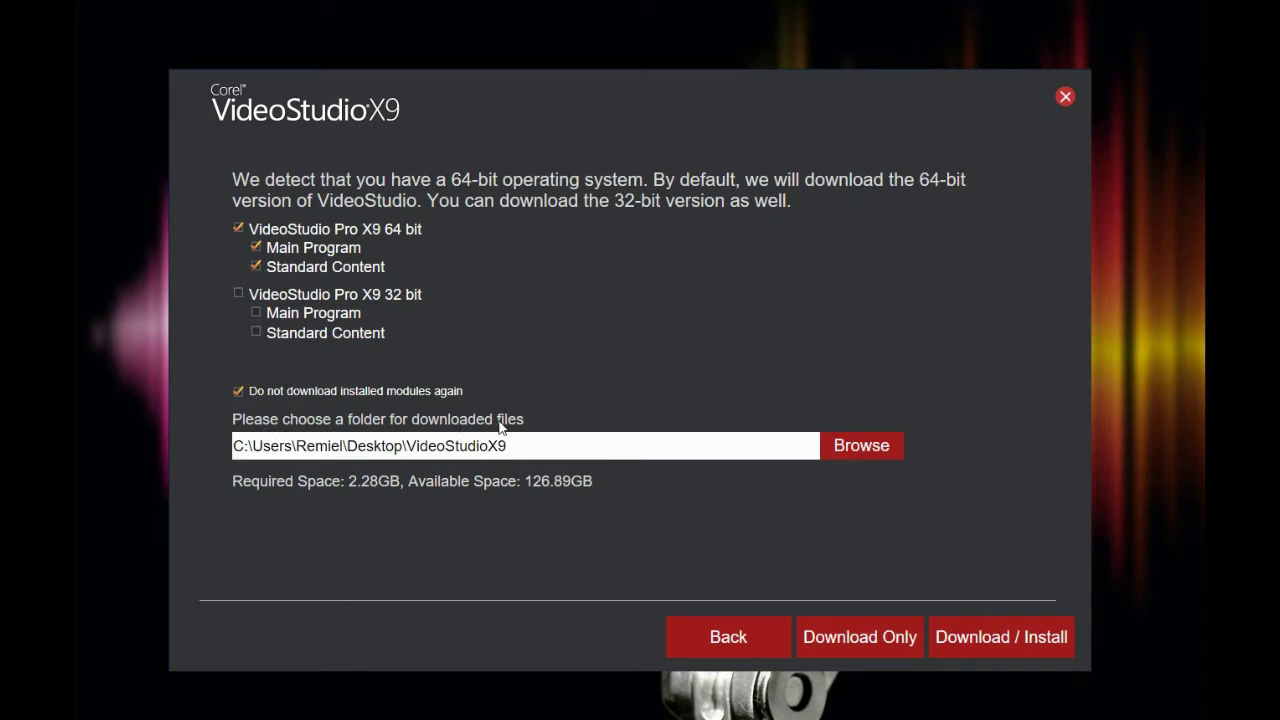
# Replace the drive and desktop part of the download path with D: to read D:\VideoStudioX9
pyautogui.moveTo(512, 448); pyautogui.dragTo(202, 462)
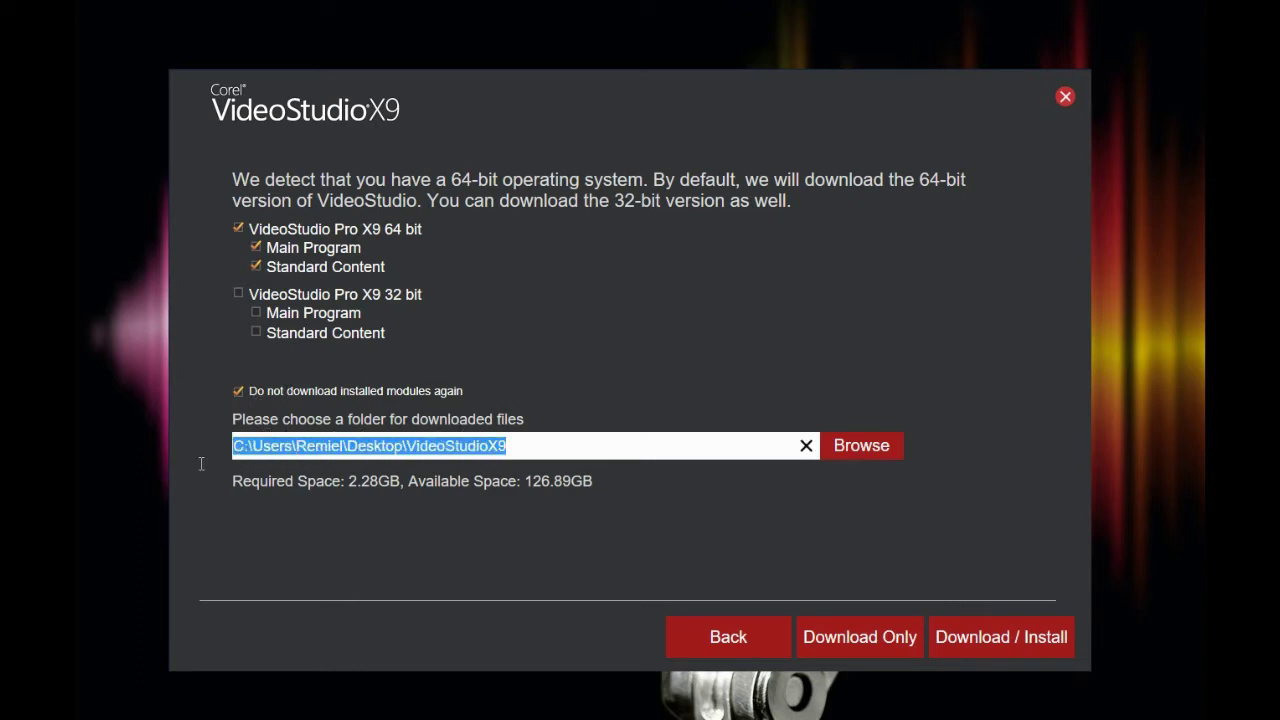
pyautogui.click(404, 450)
pyautogui.moveTo(404, 446); pyautogui.dragTo(238, 456)
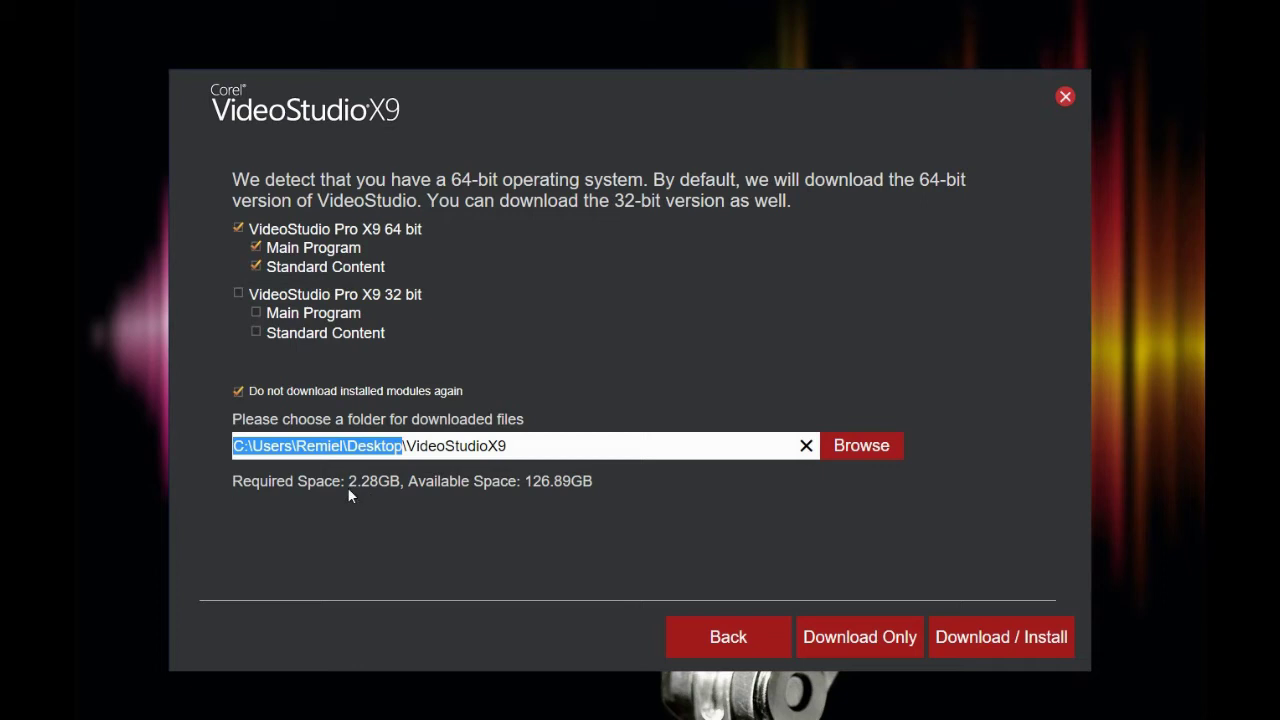
pyautogui.write('d:')
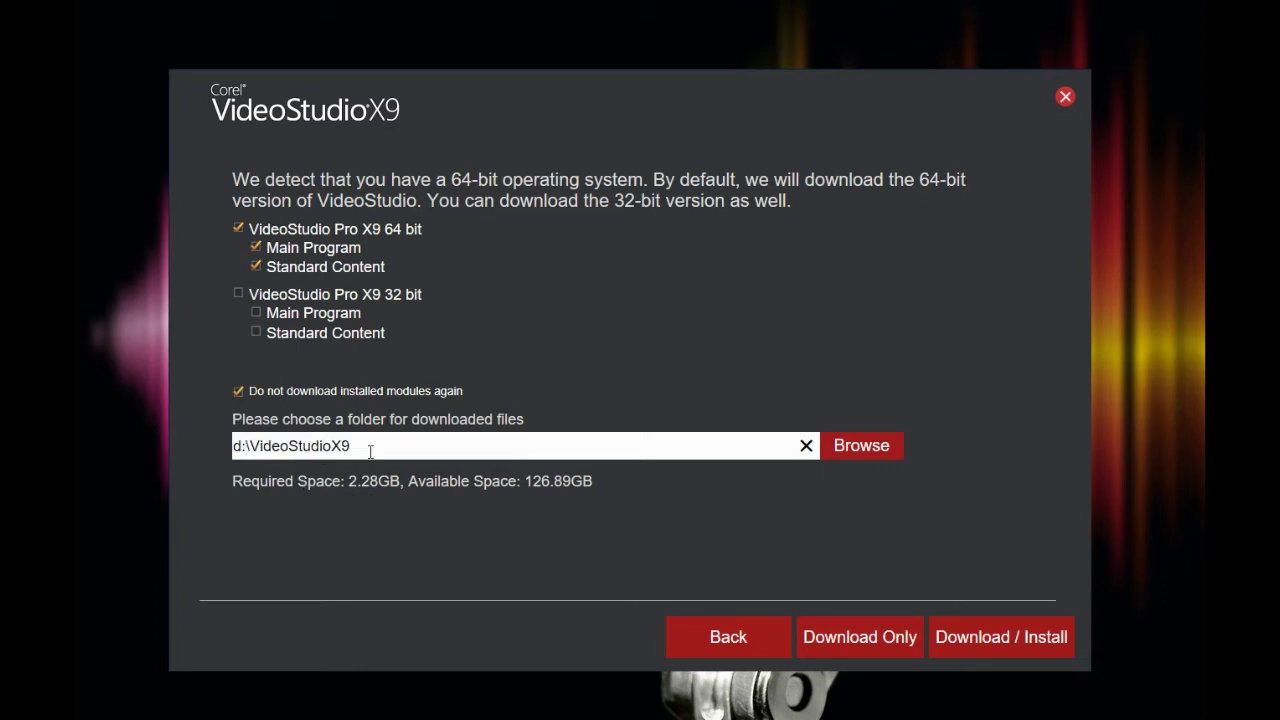
pyautogui.press('BackSpace')
pyautogui.press('BackSpace')
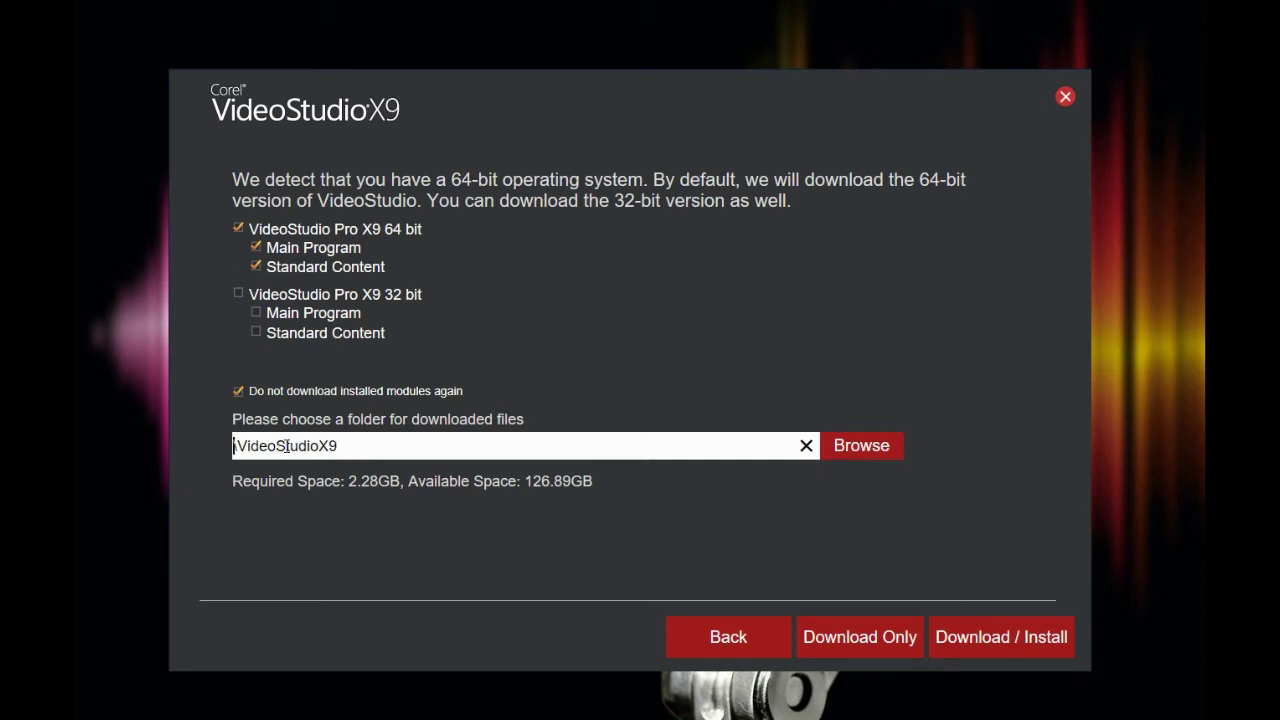
pyautogui.write('d')
pyautogui.press('BackSpace')
pyautogui.write('D:')
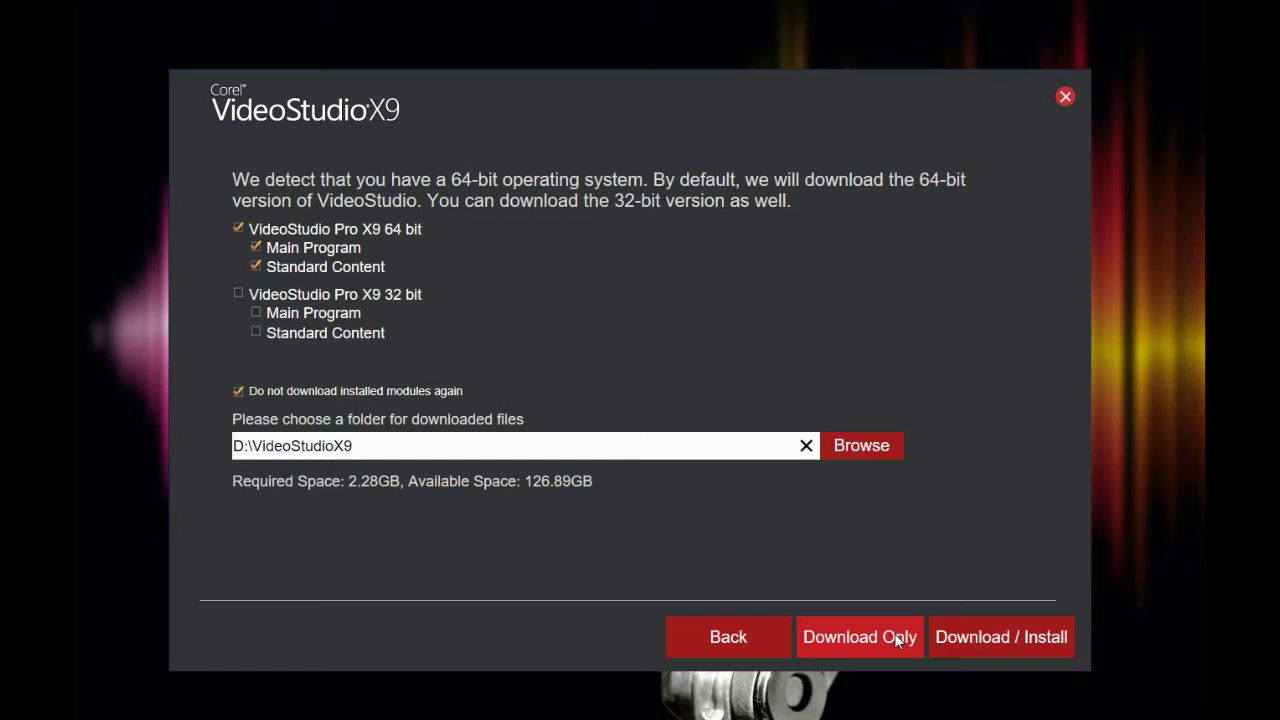
# Download and install the 64-bit VideoStudio Pro X9 until it completes
pyautogui.click(977, 637)
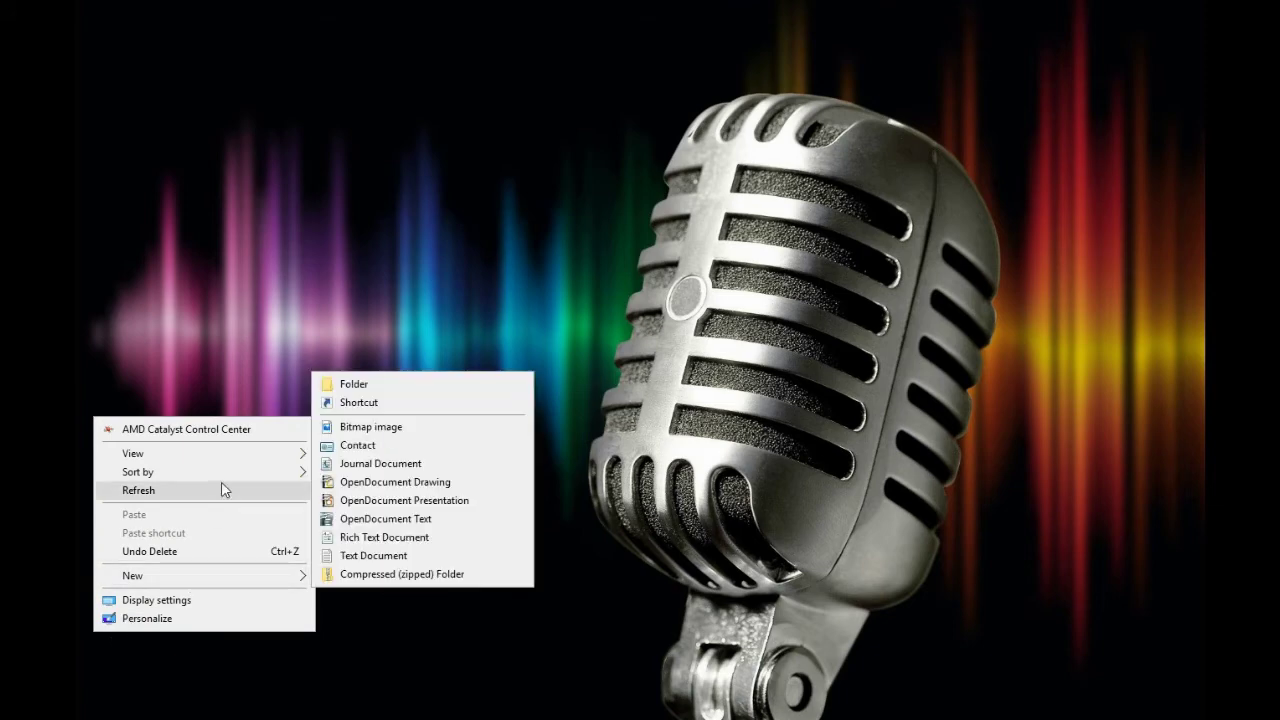
# Turn on Show desktop icons and launch the Corel VideoStudio X9 shortcut
pyautogui.moveTo(234, 454)
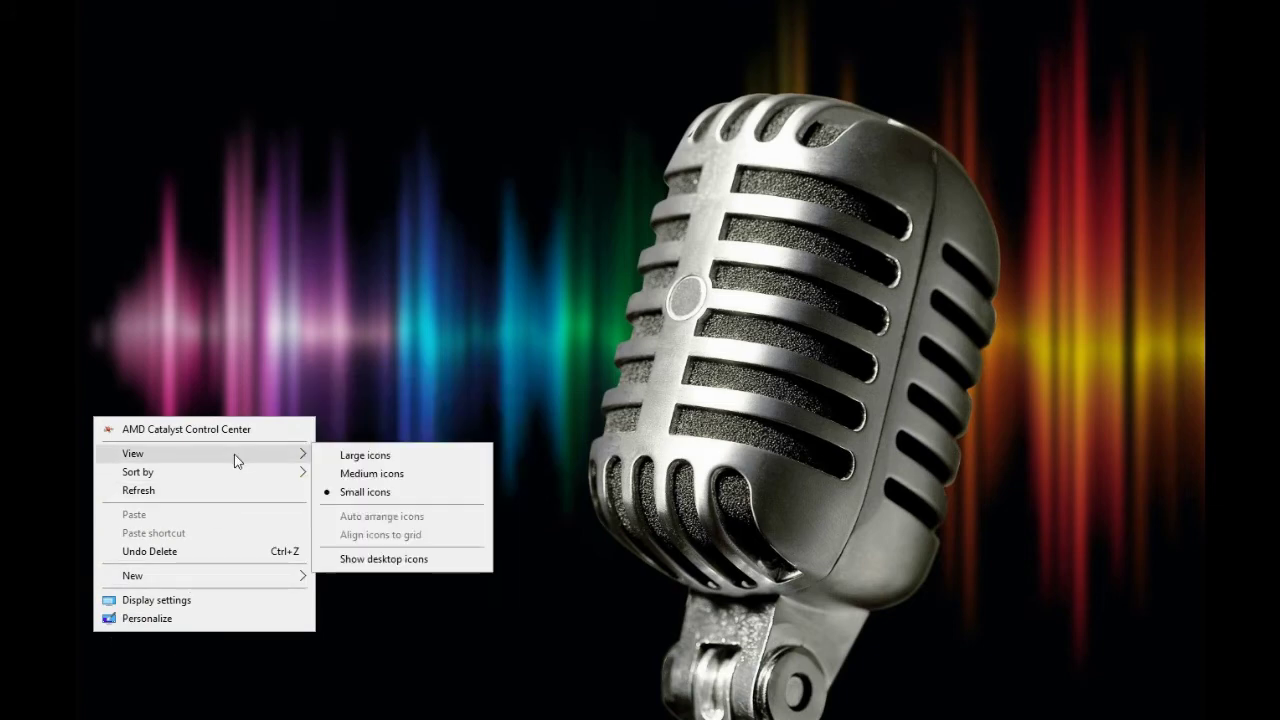
pyautogui.click(385, 558)
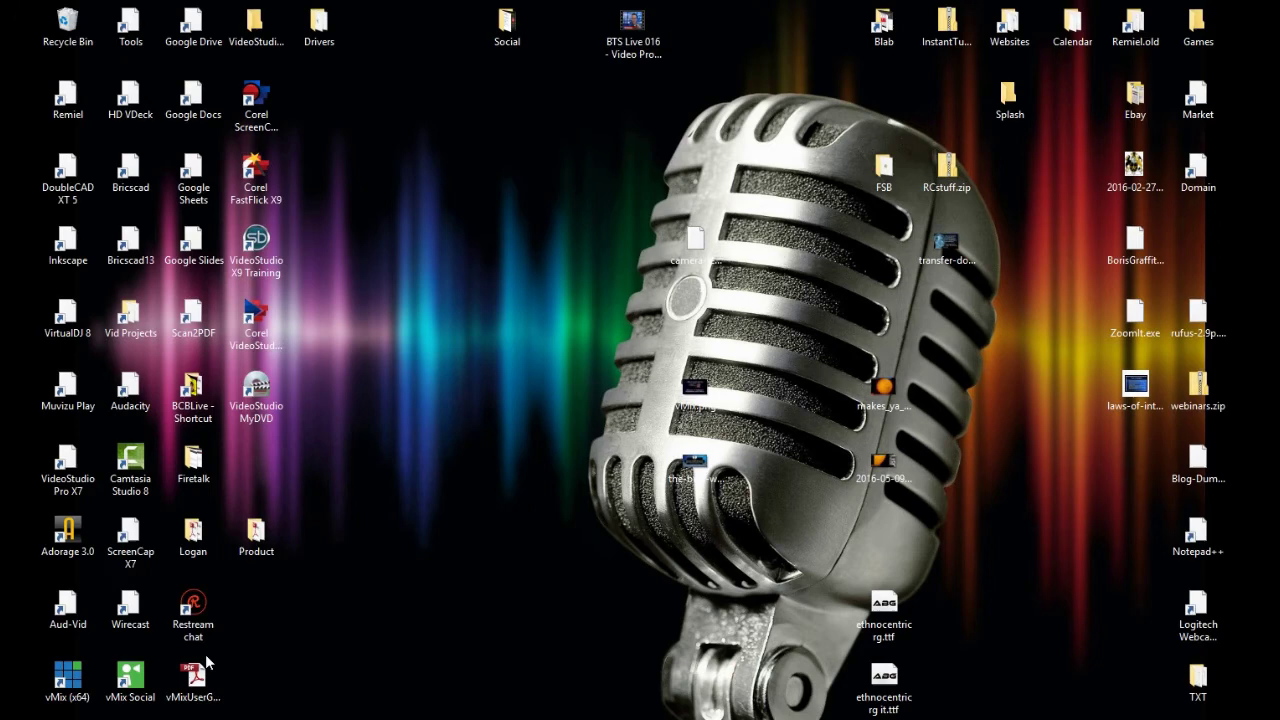
pyautogui.click(266, 331)
pyautogui.press('Return')
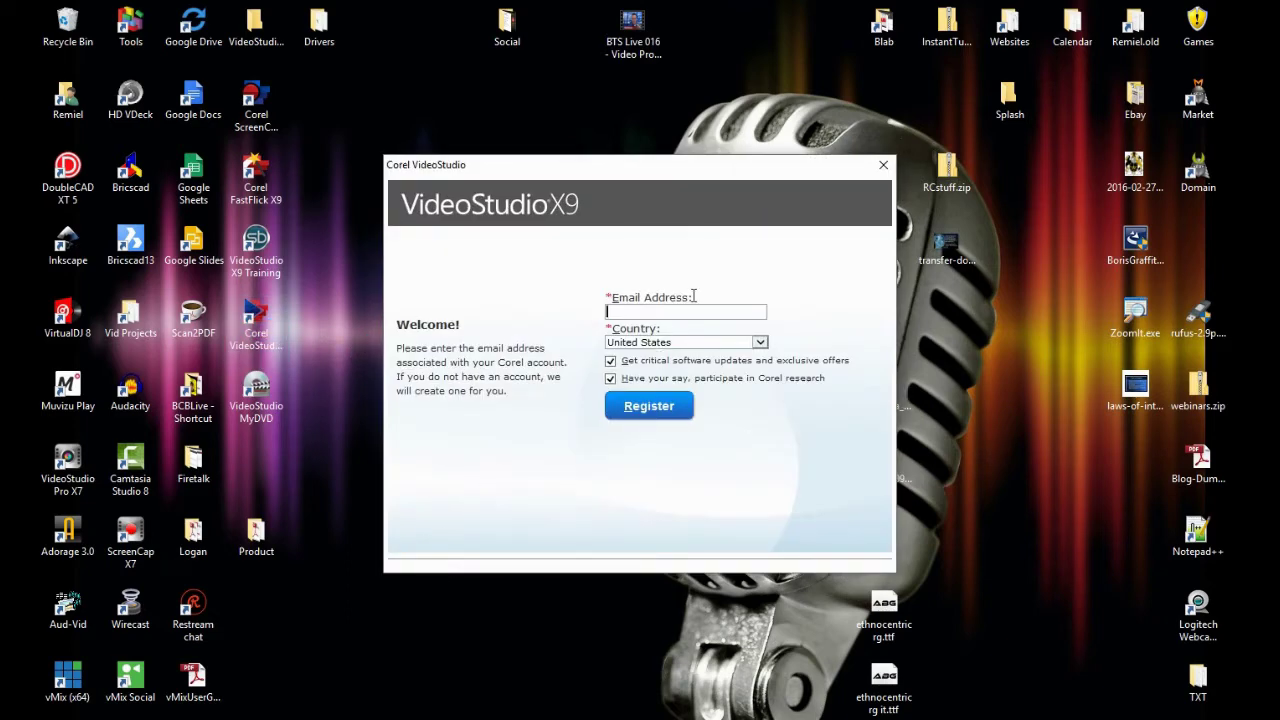
# Register with the account email address, declining update offers and Corel research, then continue
pyautogui.click(684, 315)
pyautogui.write('king.com')
pyautogui.click(610, 360)
pyautogui.click(610, 378)
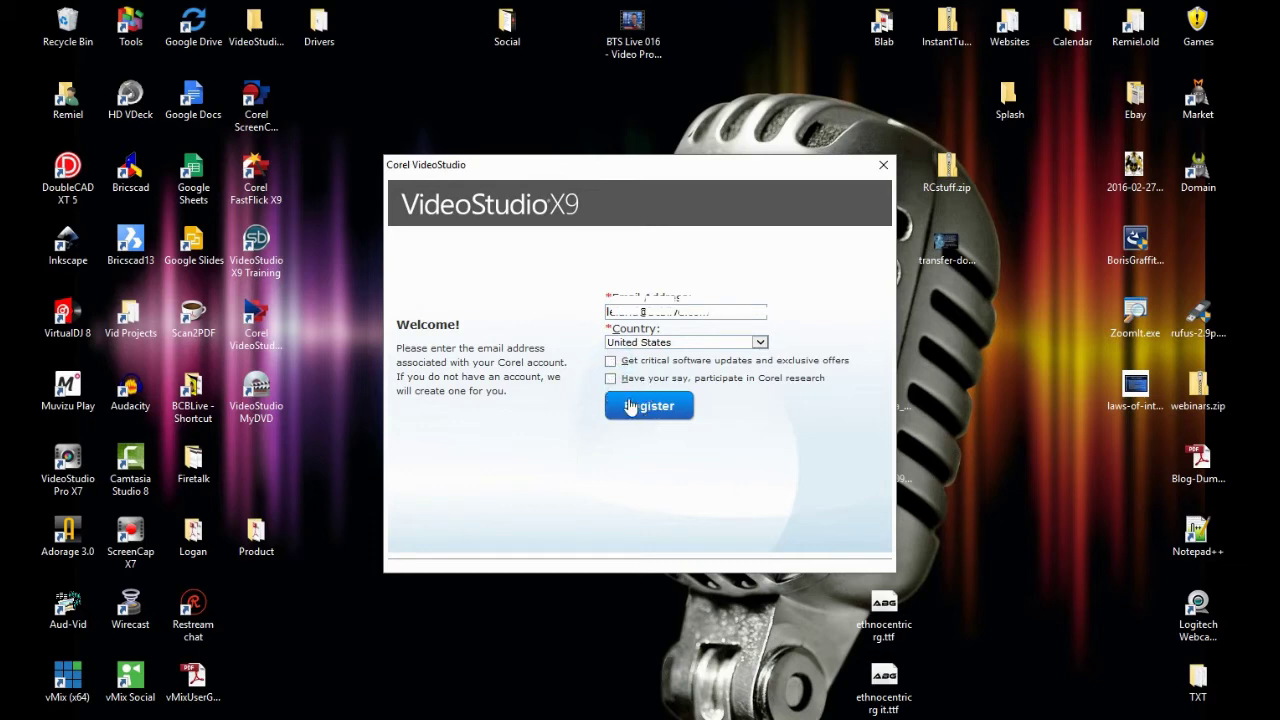
pyautogui.click(651, 418)
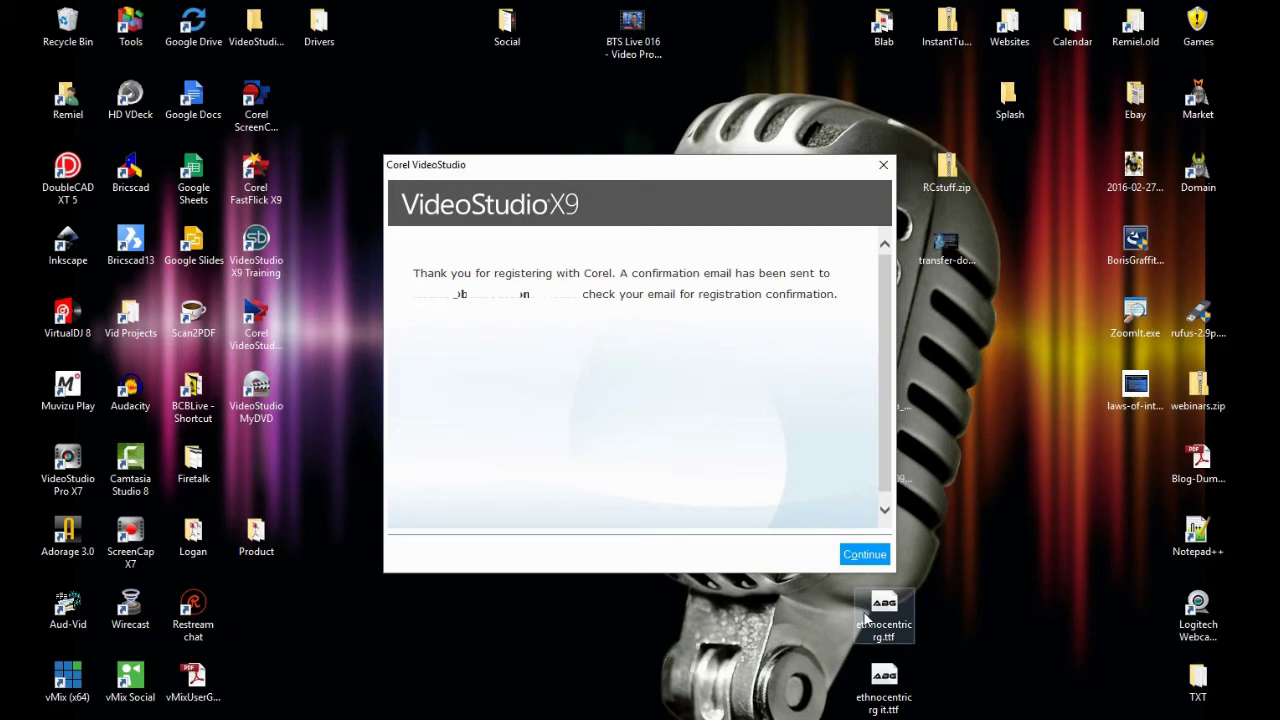
pyautogui.click(866, 557)
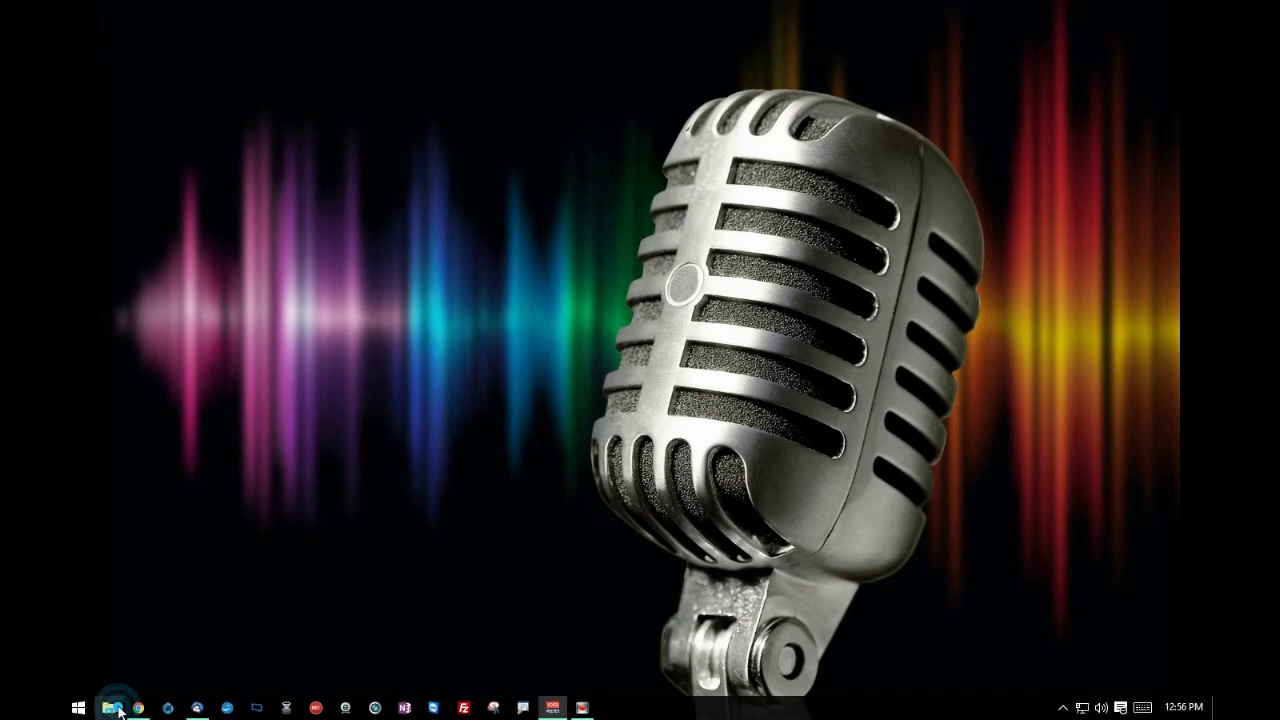
# Run the NewBlue Film Effects setup from Downloads, allow it through UAC, and pass the welcome page
pyautogui.click(112, 708)
pyautogui.click(152, 518)
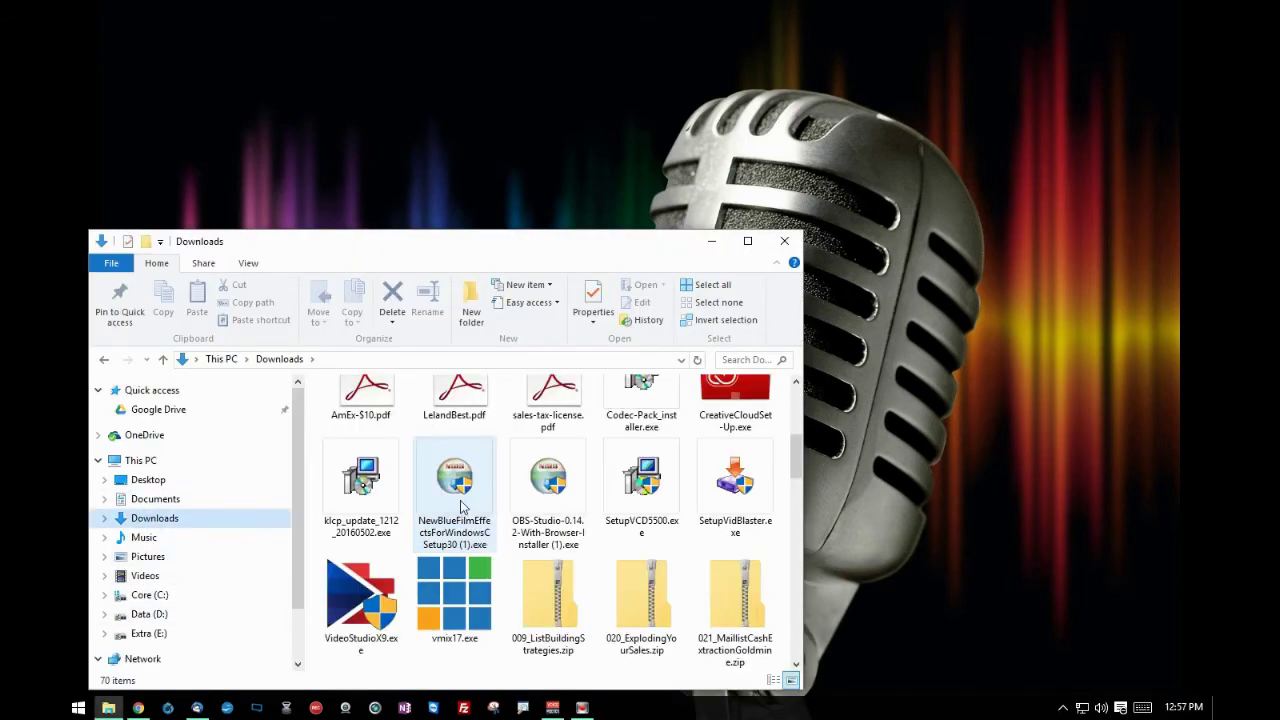
pyautogui.click(462, 507)
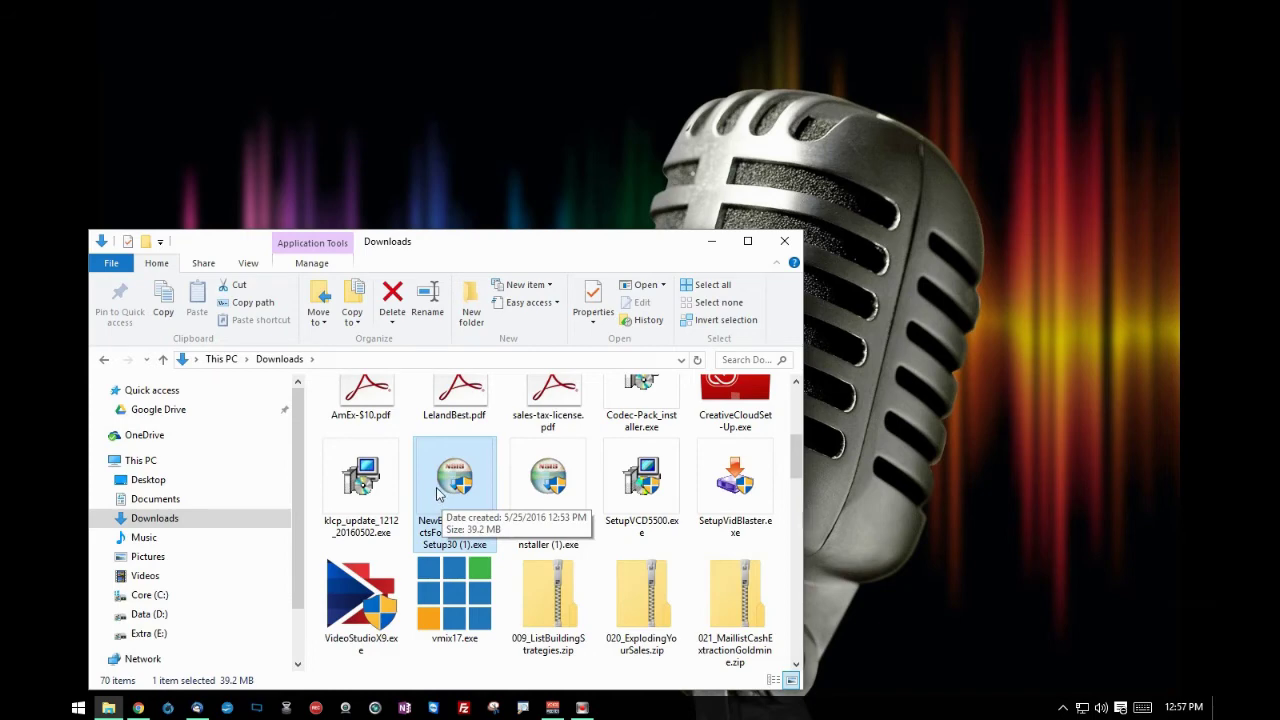
pyautogui.doubleClick(436, 487)
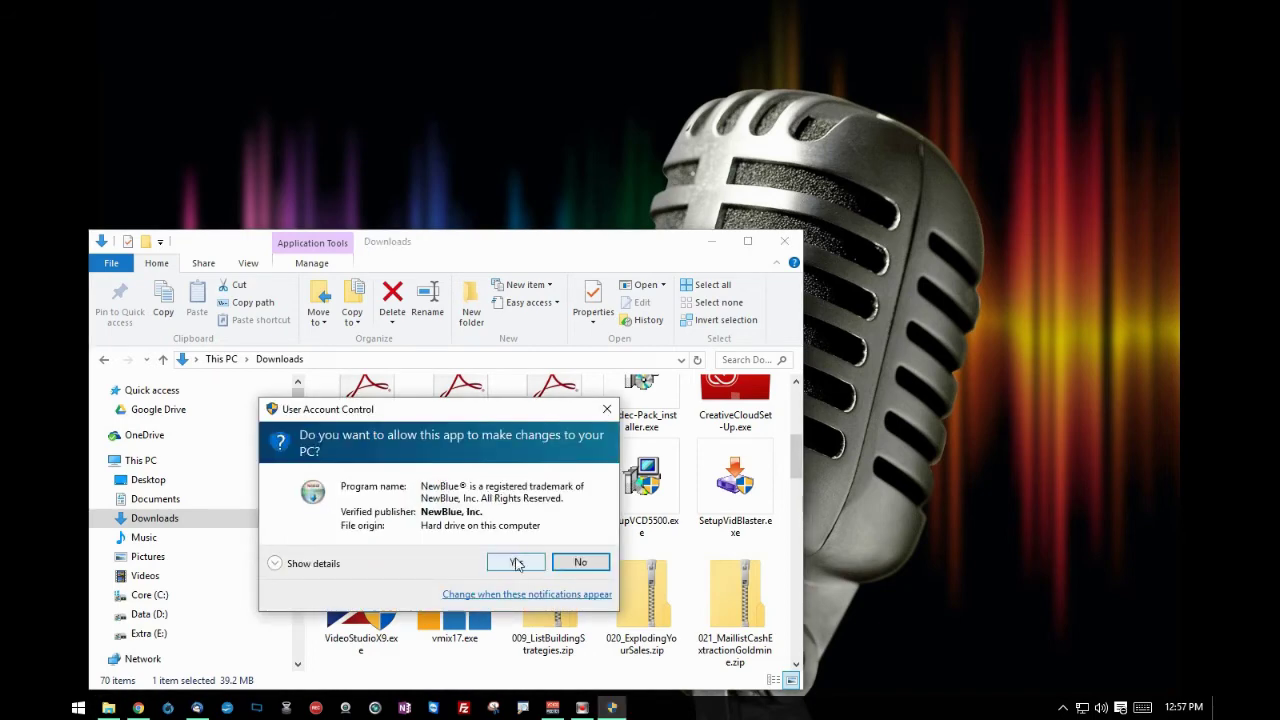
pyautogui.click(515, 563)
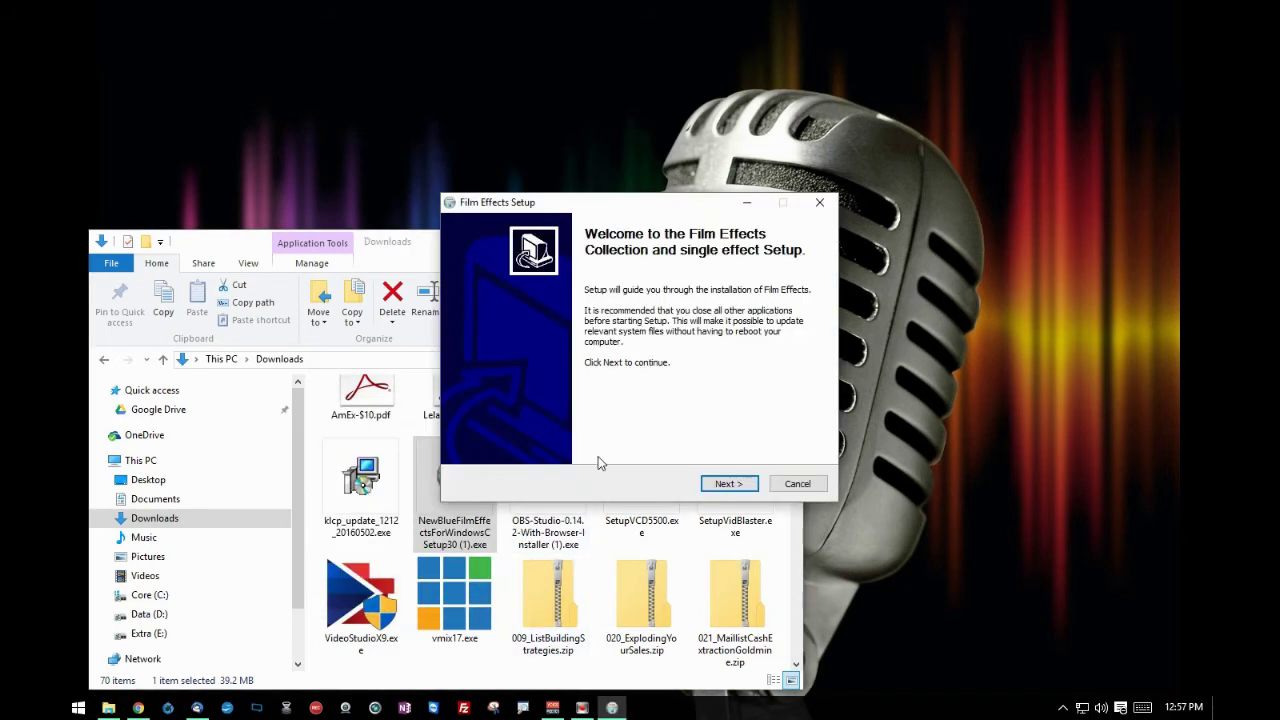
pyautogui.click(727, 485)
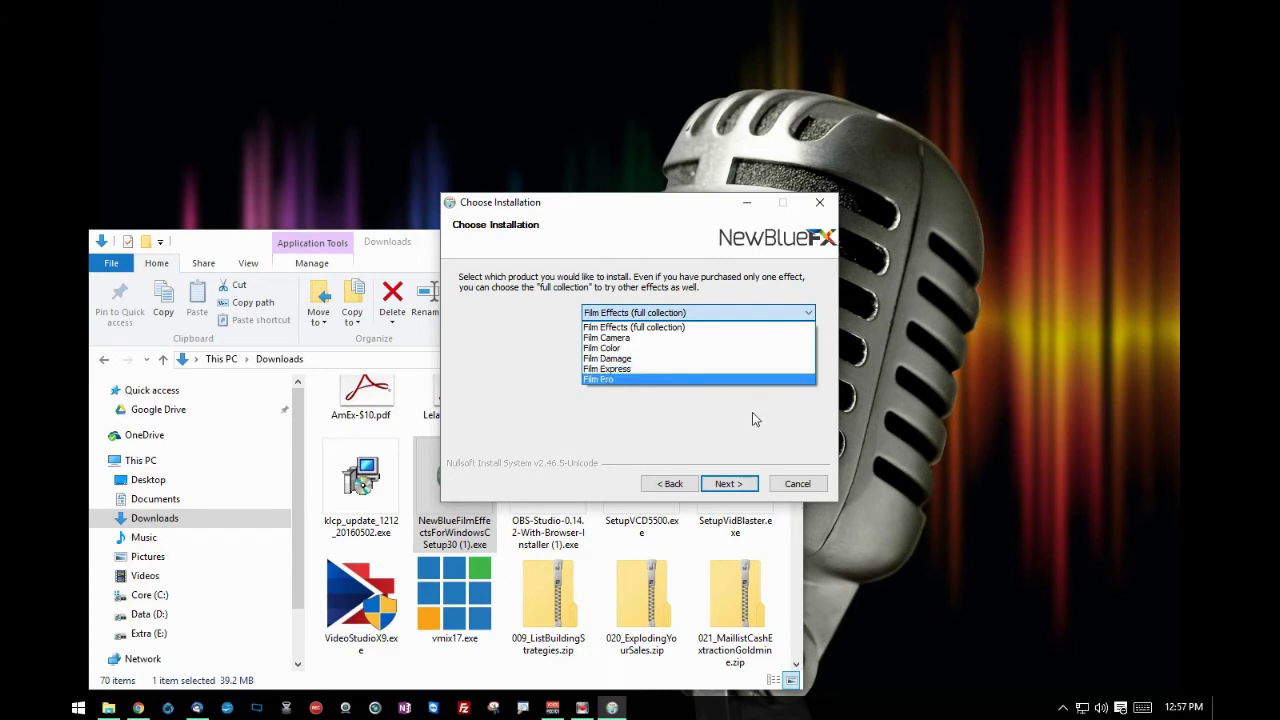
# Keep Film Effects (full collection) and the Corel VideoStudio 64-bit components selected
pyautogui.click(737, 486)
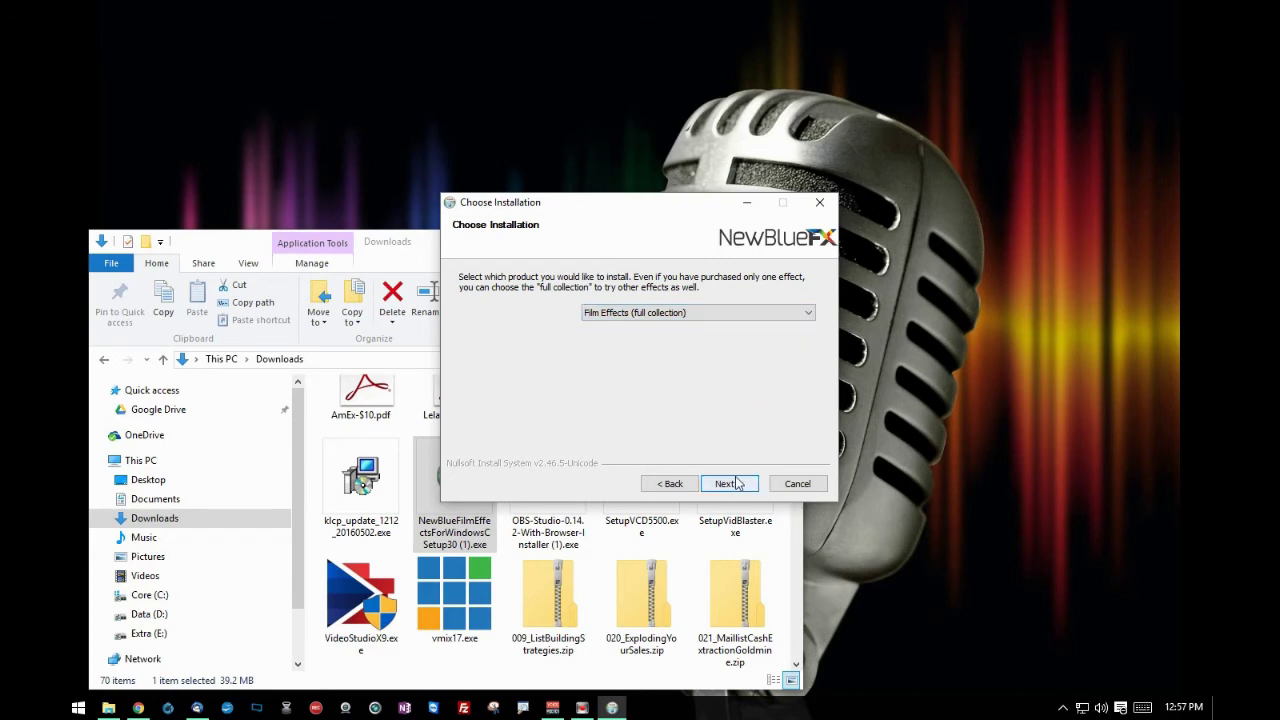
pyautogui.click(737, 486)
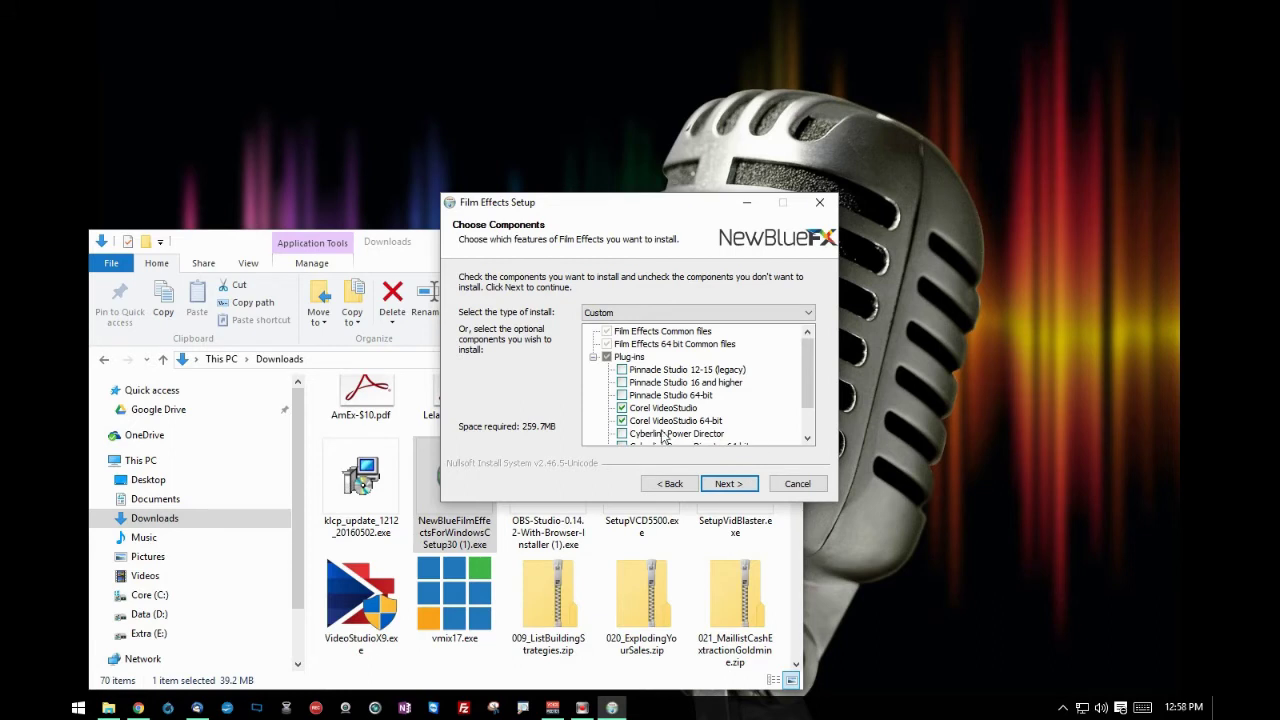
pyautogui.moveTo(803, 366); pyautogui.dragTo(803, 383)
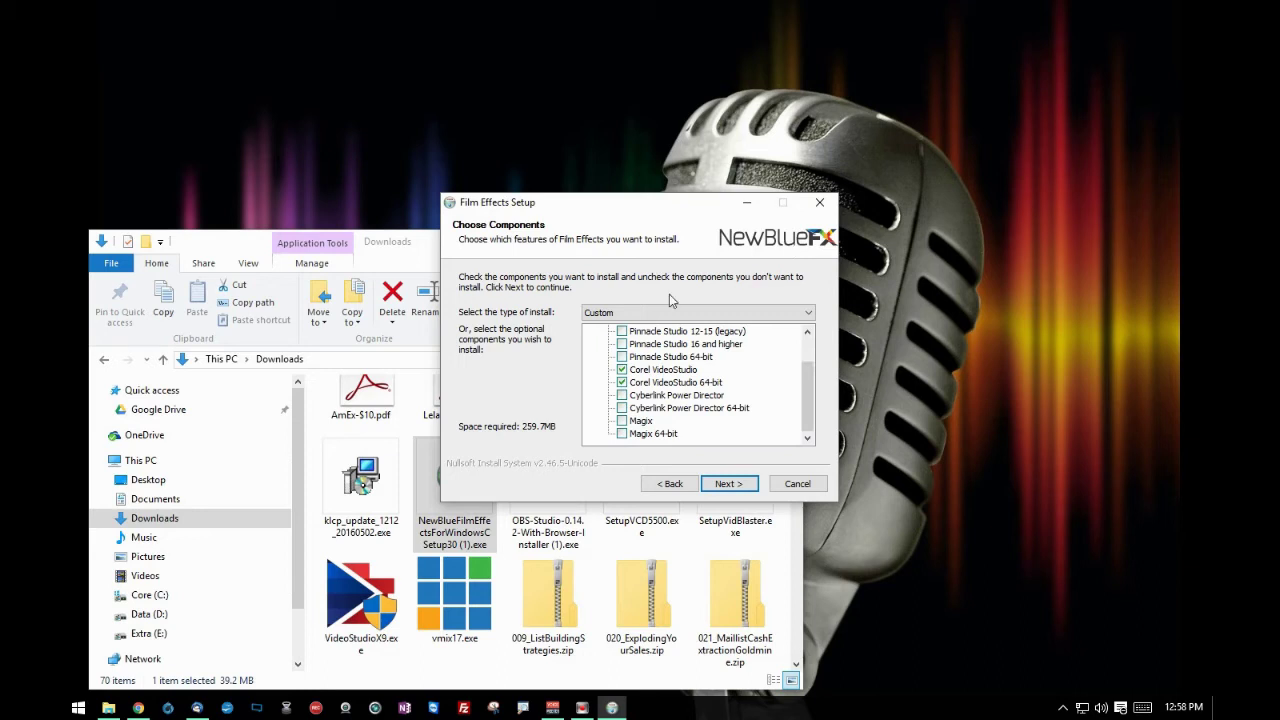
pyautogui.scroll(1, 712, 435)
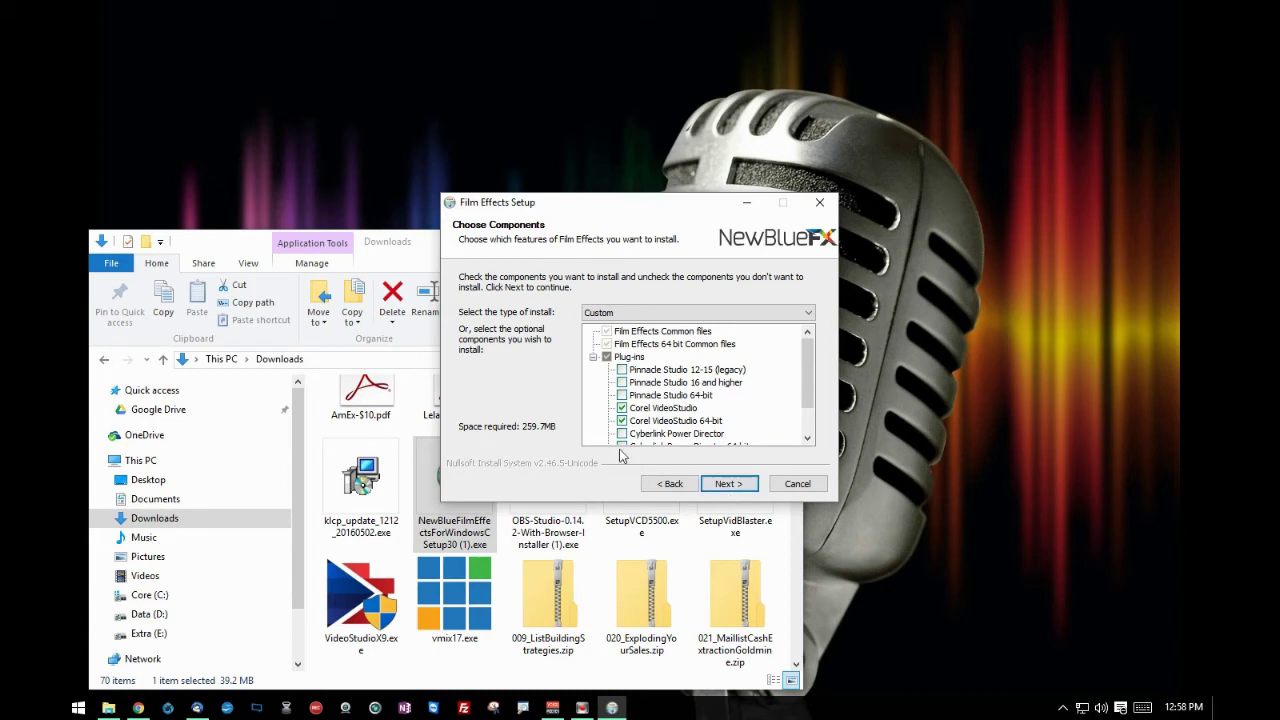
pyautogui.click(738, 484)
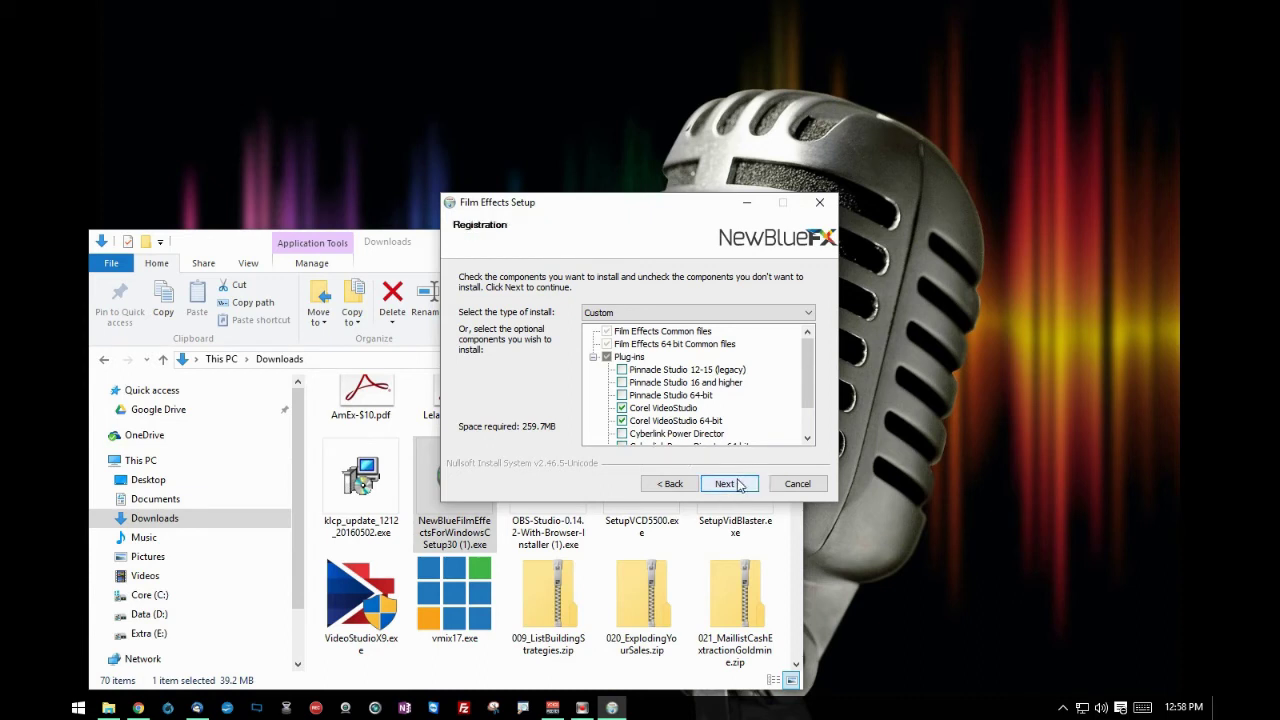
# Enter the user's name, accept the license, and install into the default destination folder
pyautogui.click(557, 311)
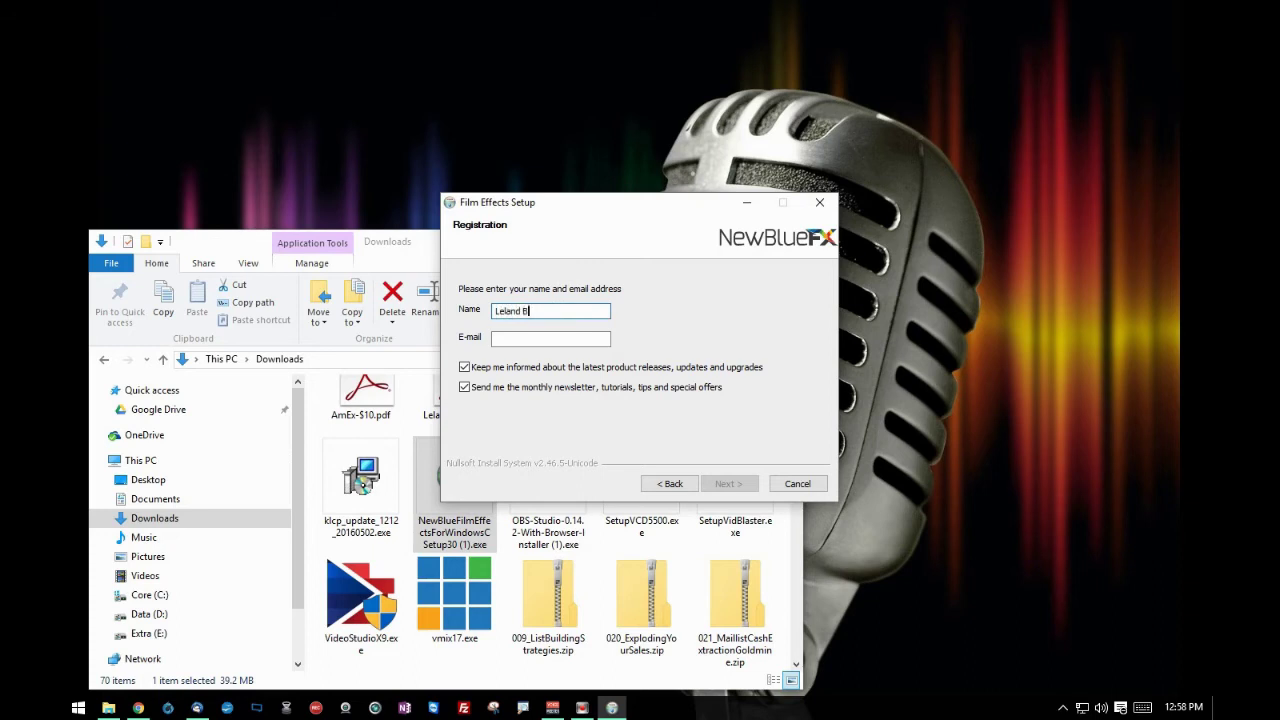
pyautogui.click(670, 484)
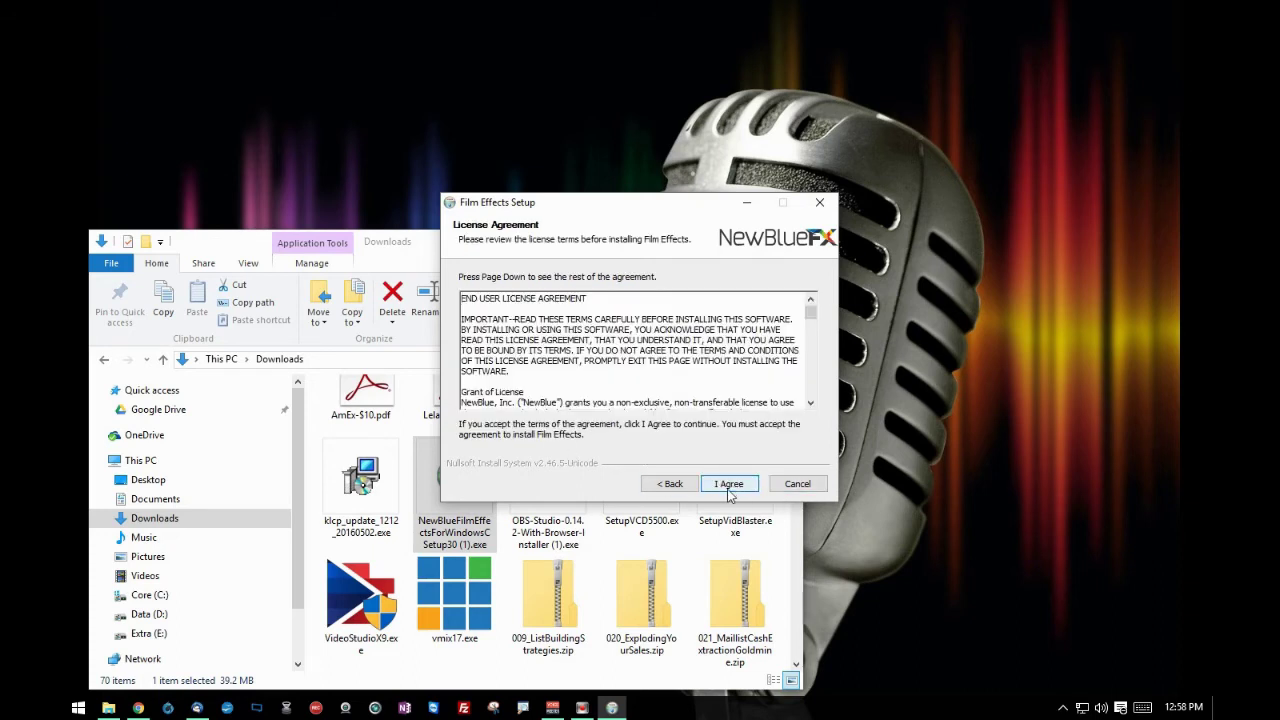
pyautogui.click(729, 484)
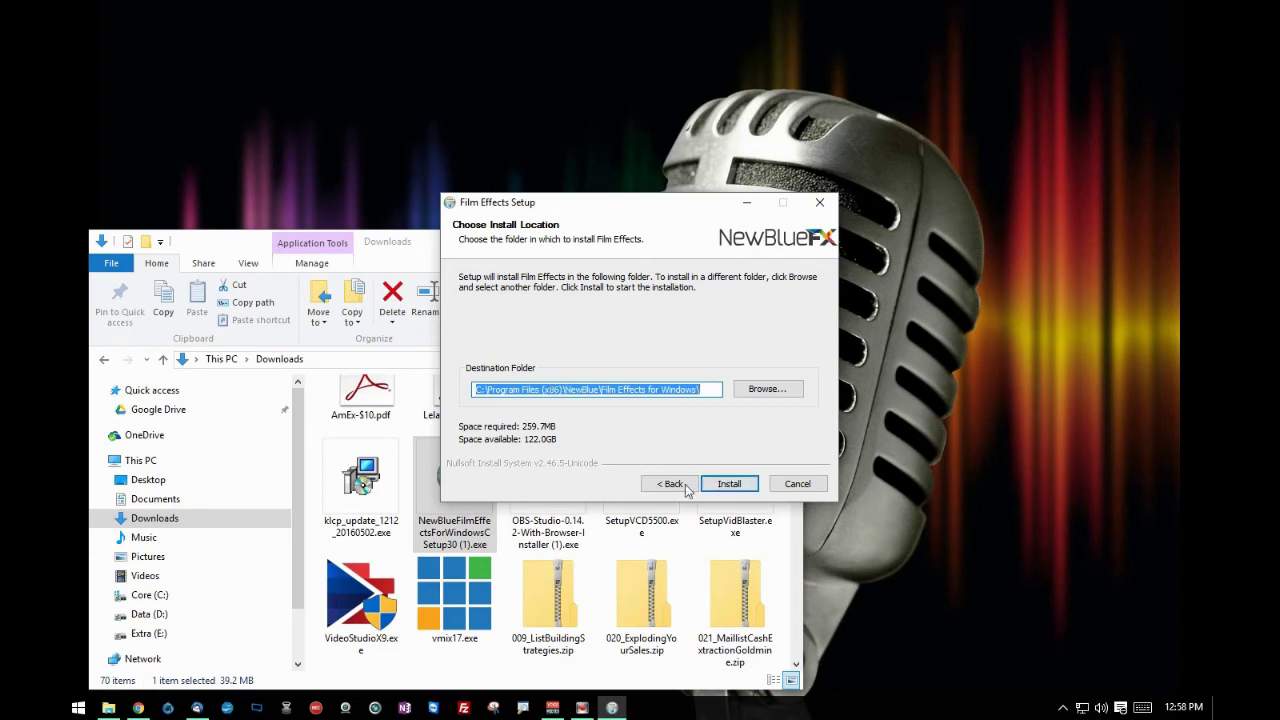
pyautogui.click(741, 489)
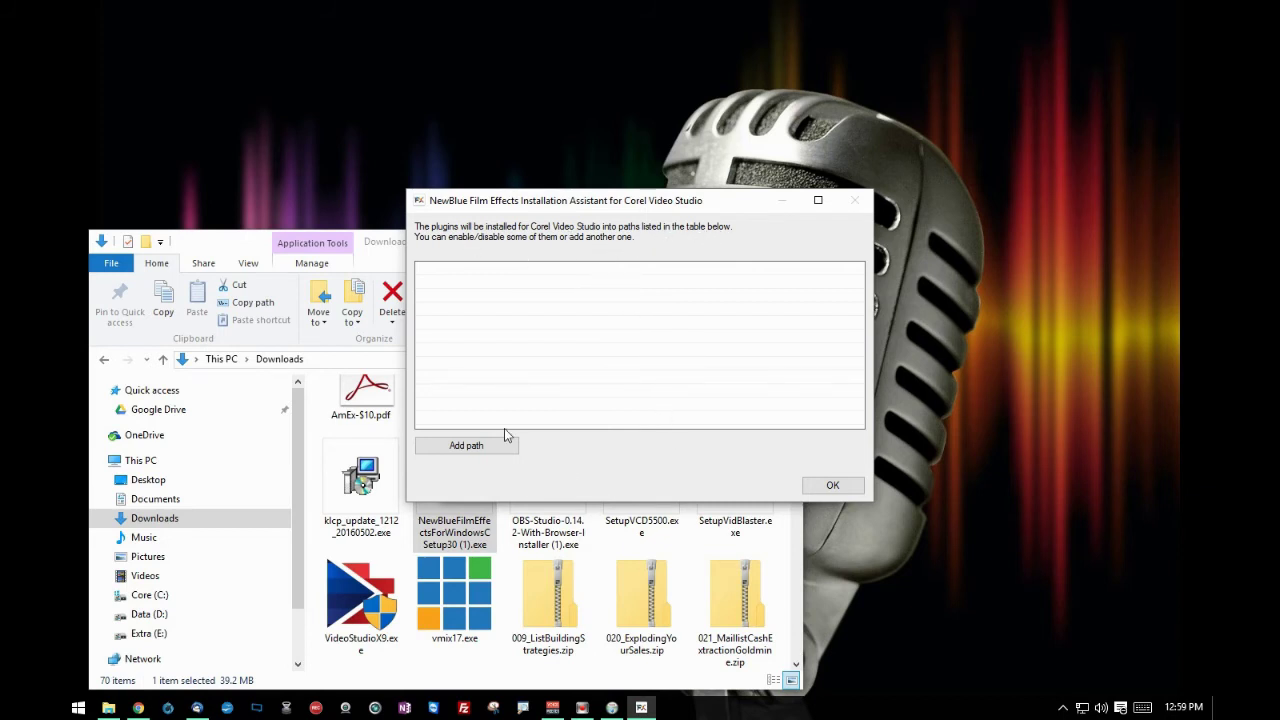
# Add C:\Program Files\Corel\Corel VideoStudio X9 as a plugin install path
pyautogui.click(483, 445)
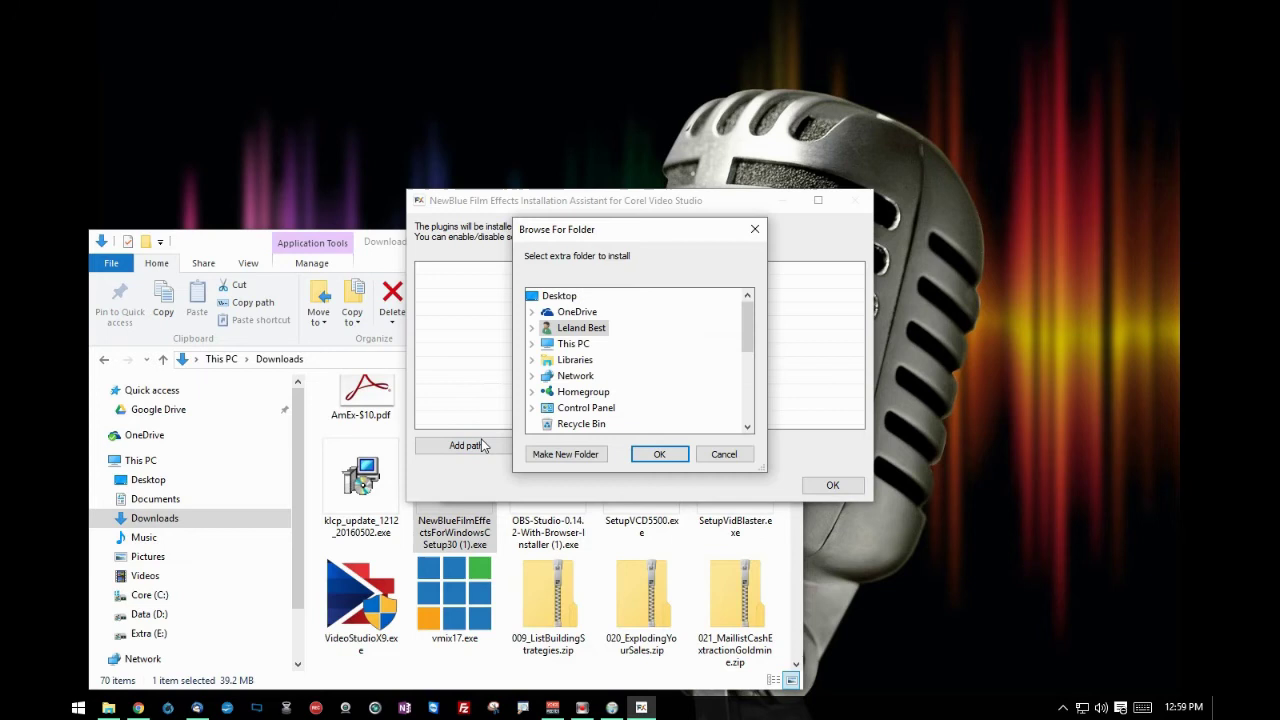
pyautogui.click(531, 344)
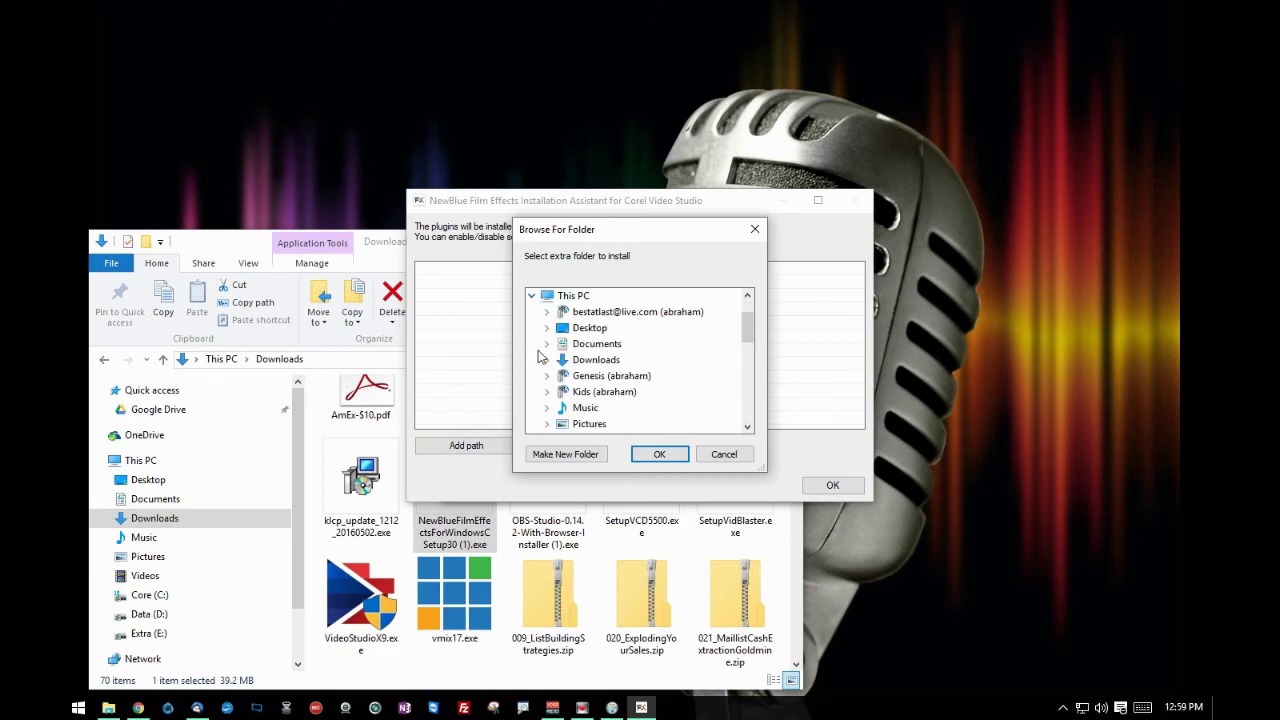
pyautogui.scroll(-5, 565, 394)
pyautogui.scroll(1, 587, 316)
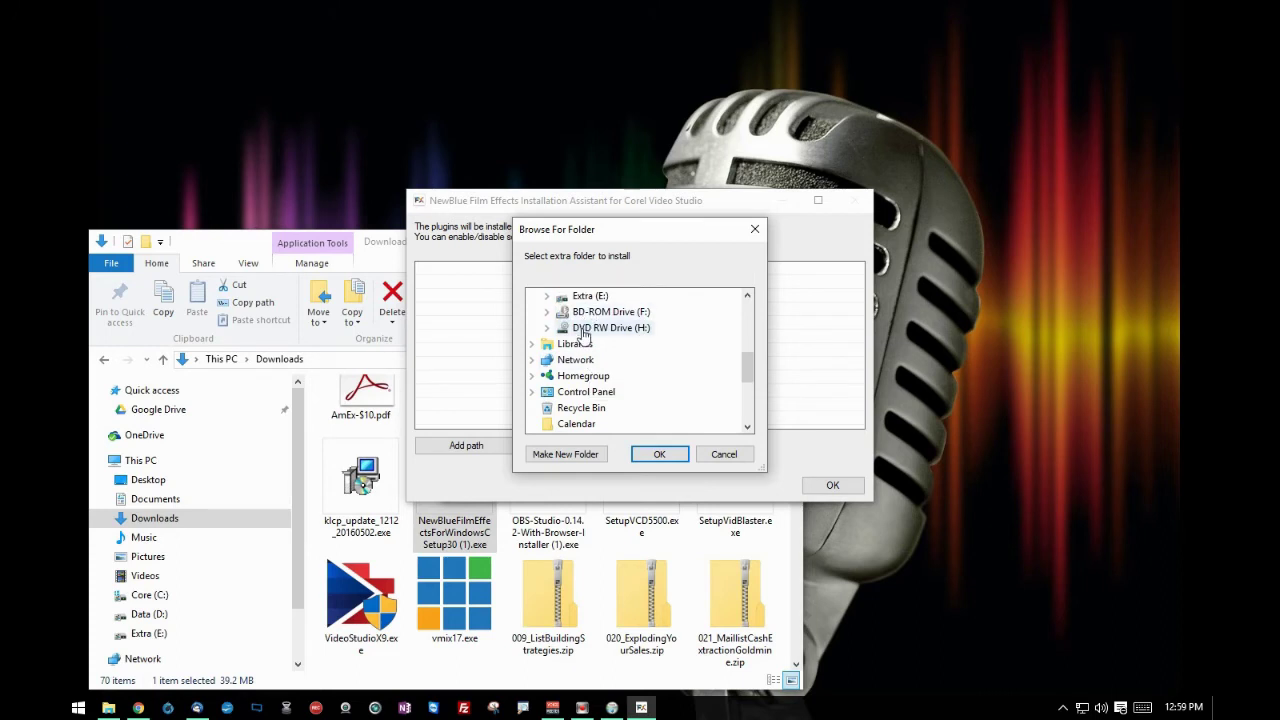
pyautogui.scroll(1, 587, 316)
pyautogui.doubleClick(590, 314)
pyautogui.scroll(-2, 605, 382)
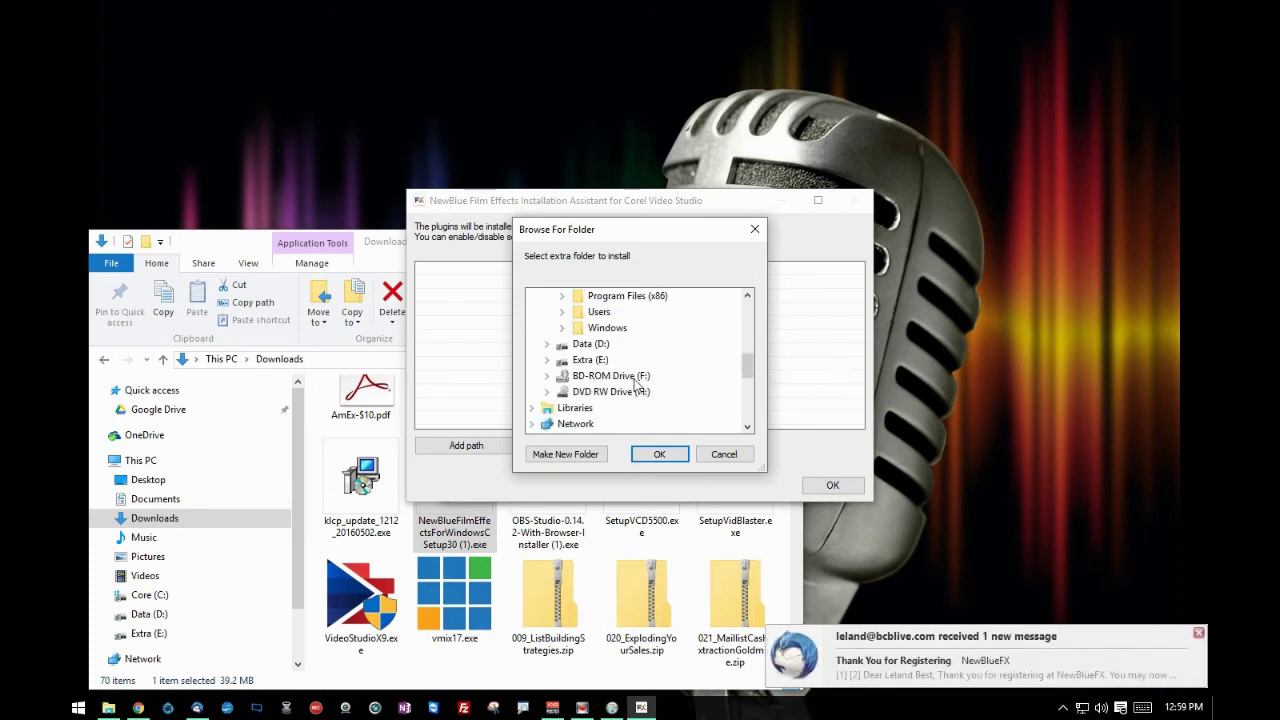
pyautogui.scroll(1, 632, 380)
pyautogui.doubleClick(630, 330)
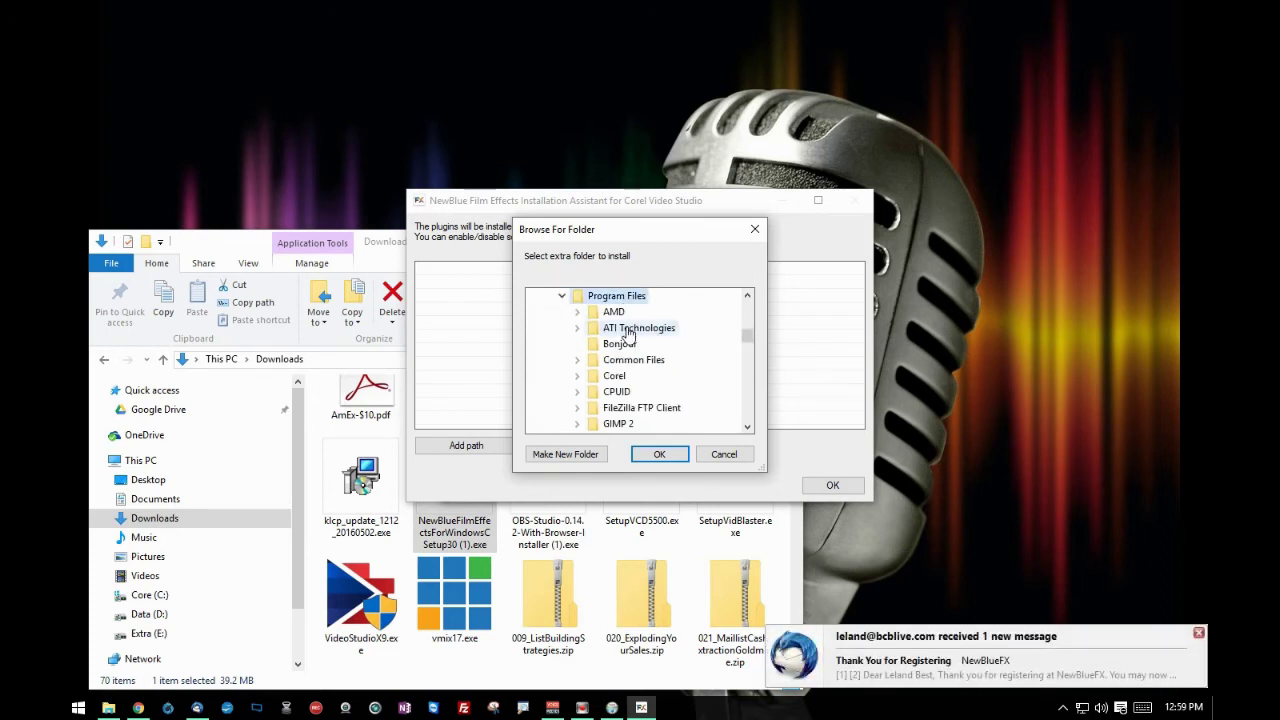
pyautogui.doubleClick(622, 380)
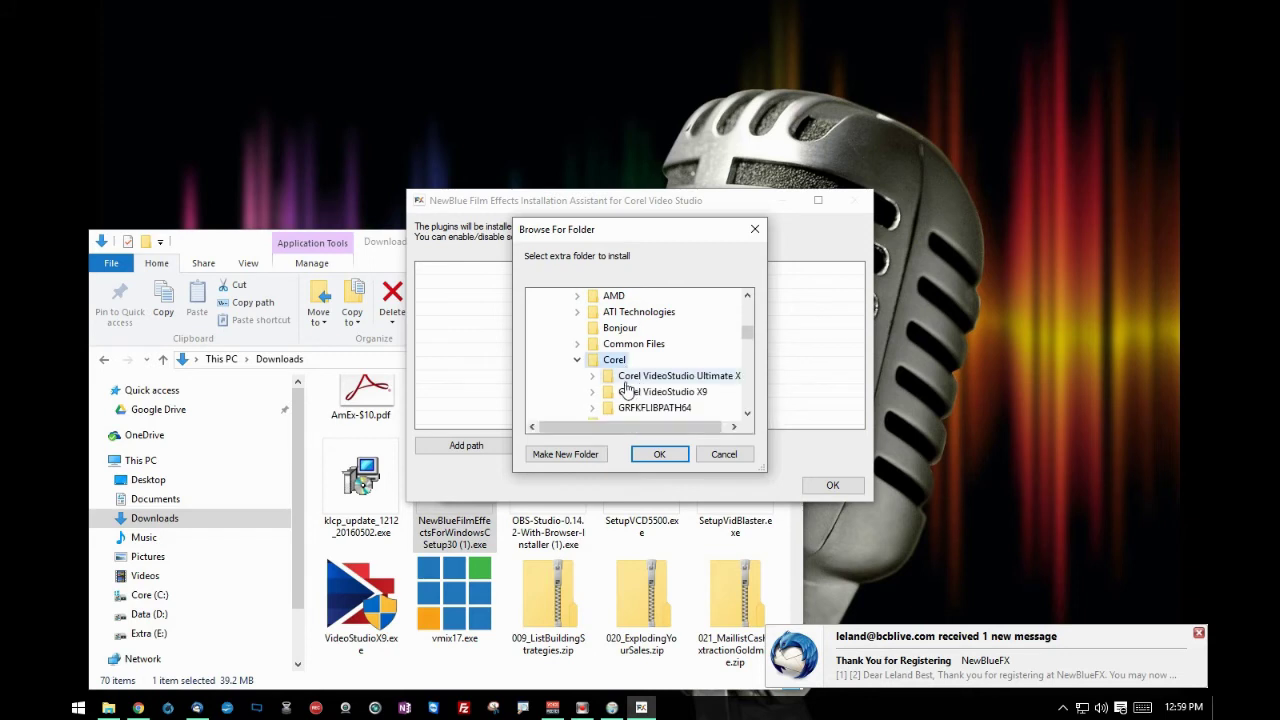
pyautogui.doubleClick(687, 392)
pyautogui.click(655, 463)
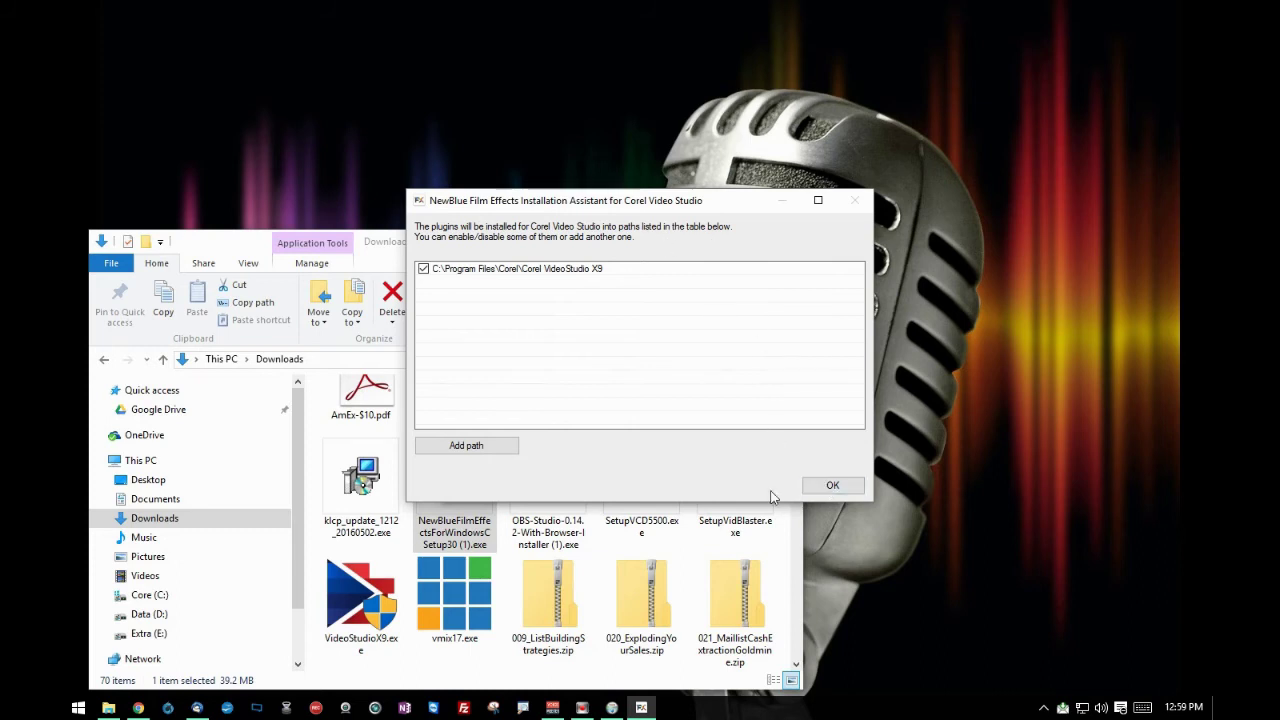
# Add C:\Program Files\Corel\Corel VideoStudio Ultimate X7 as a second path and confirm both assistant dialogs
pyautogui.click(458, 446)
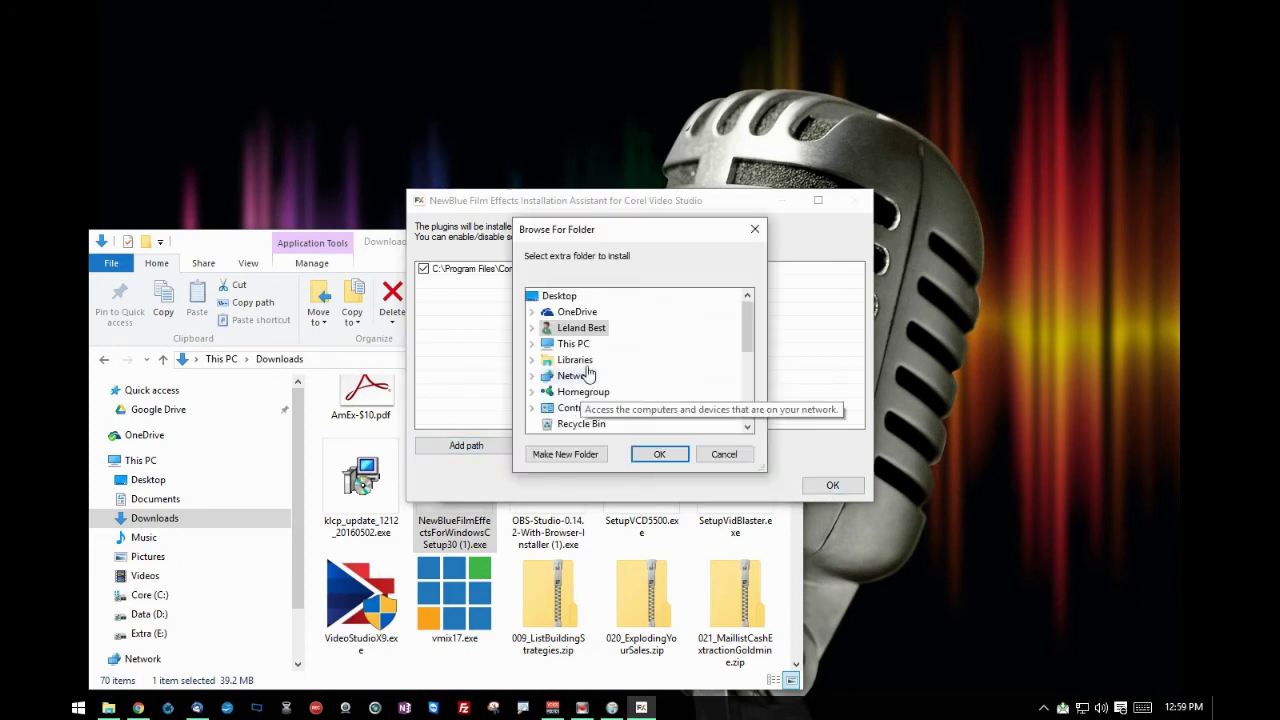
pyautogui.scroll(-2, 560, 370)
pyautogui.scroll(2, 588, 370)
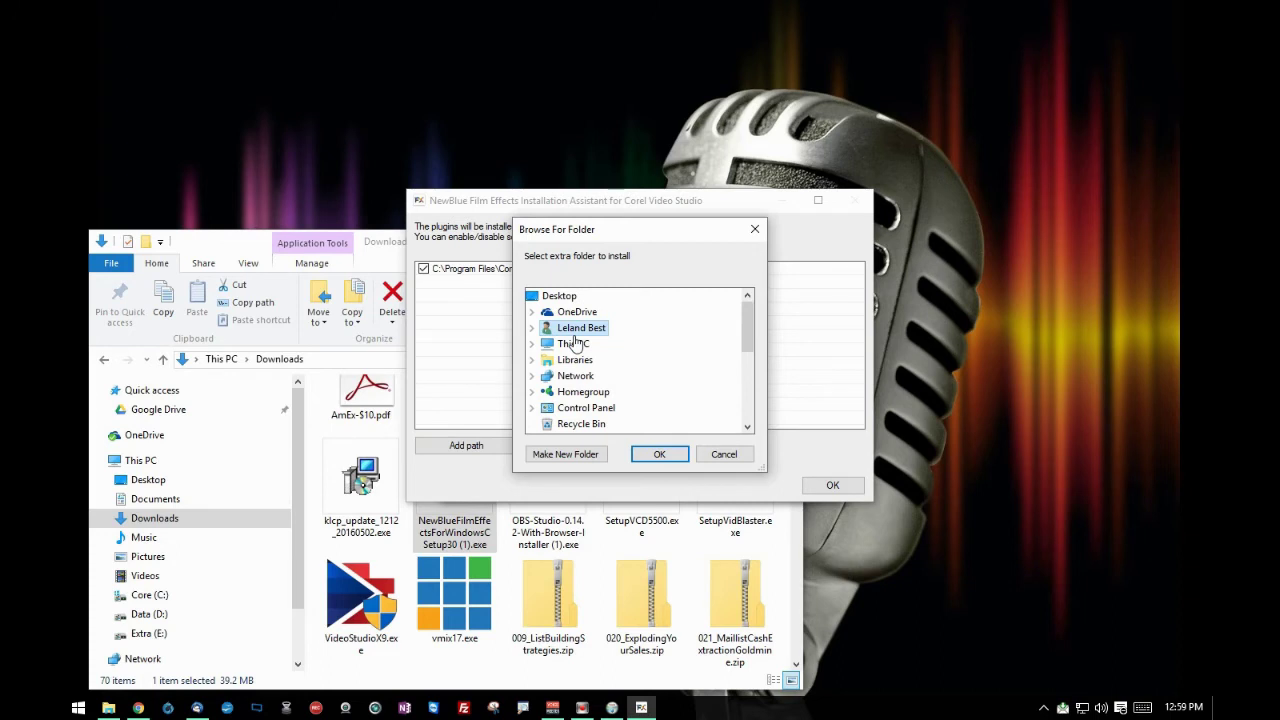
pyautogui.doubleClick(575, 343)
pyautogui.scroll(-3, 585, 360)
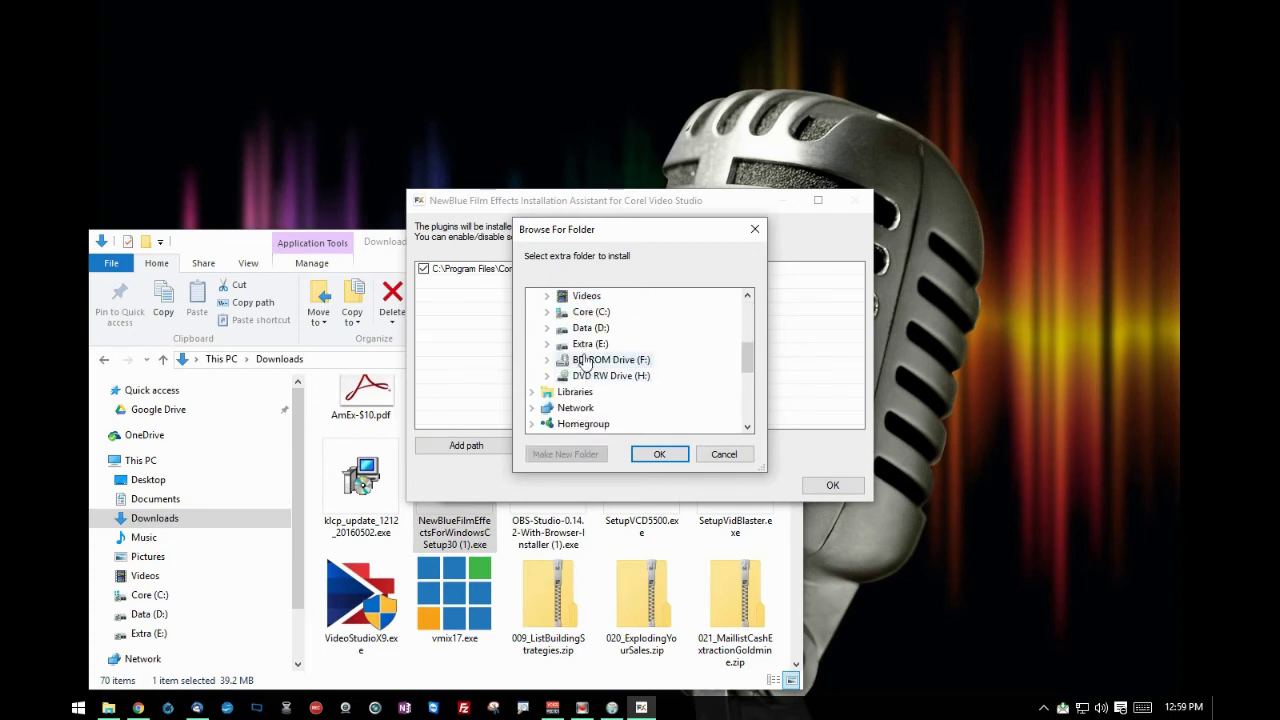
pyautogui.doubleClick(610, 296)
pyautogui.doubleClick(610, 296)
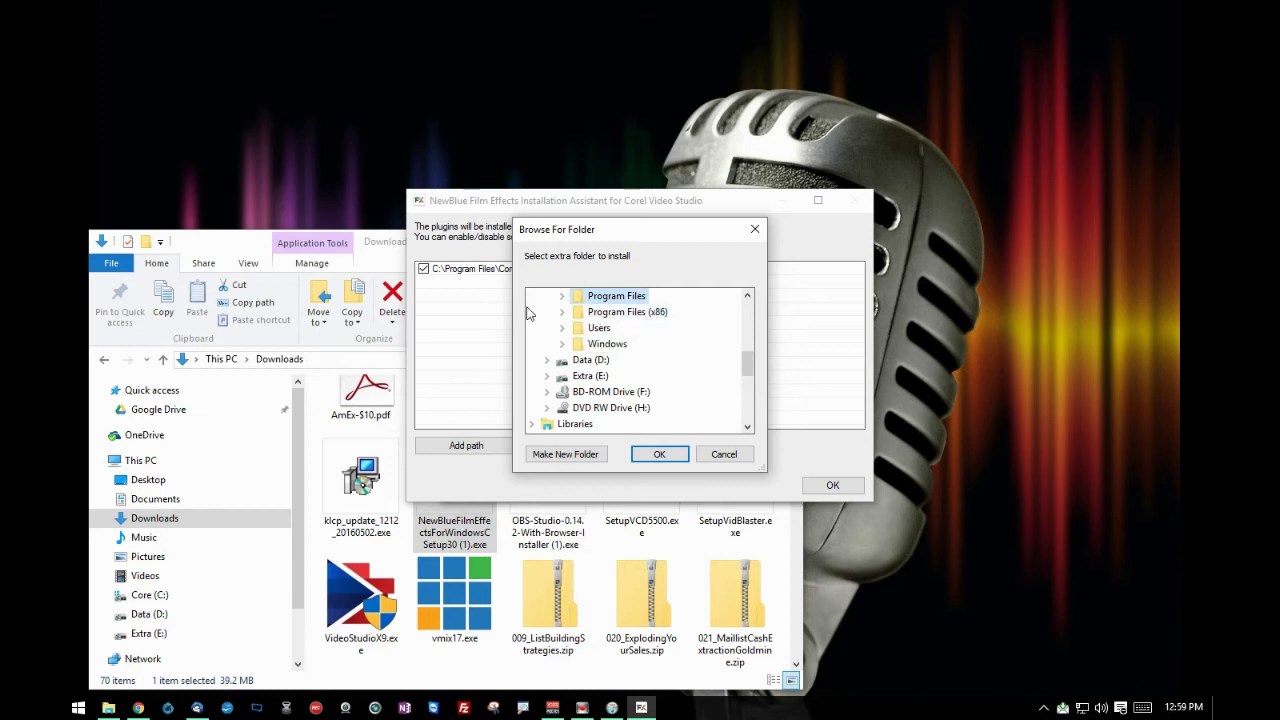
pyautogui.click(562, 296)
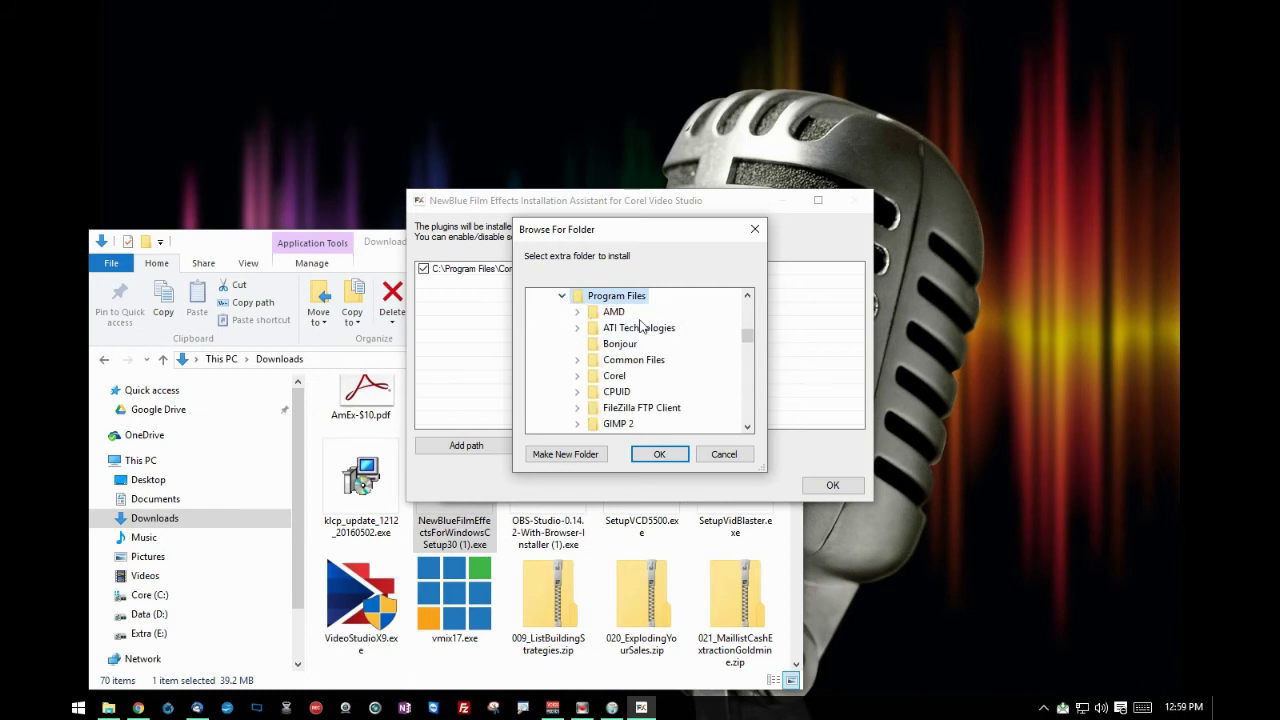
pyautogui.click(580, 376)
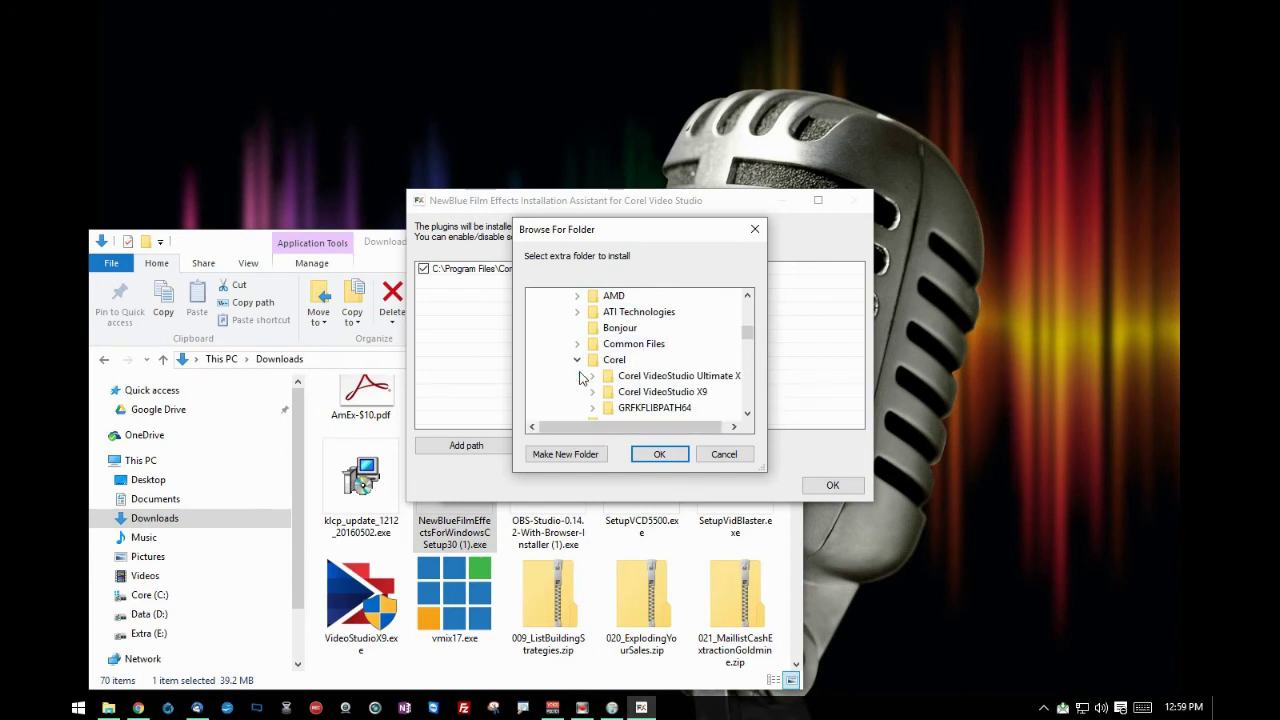
pyautogui.click(634, 375)
pyautogui.click(659, 454)
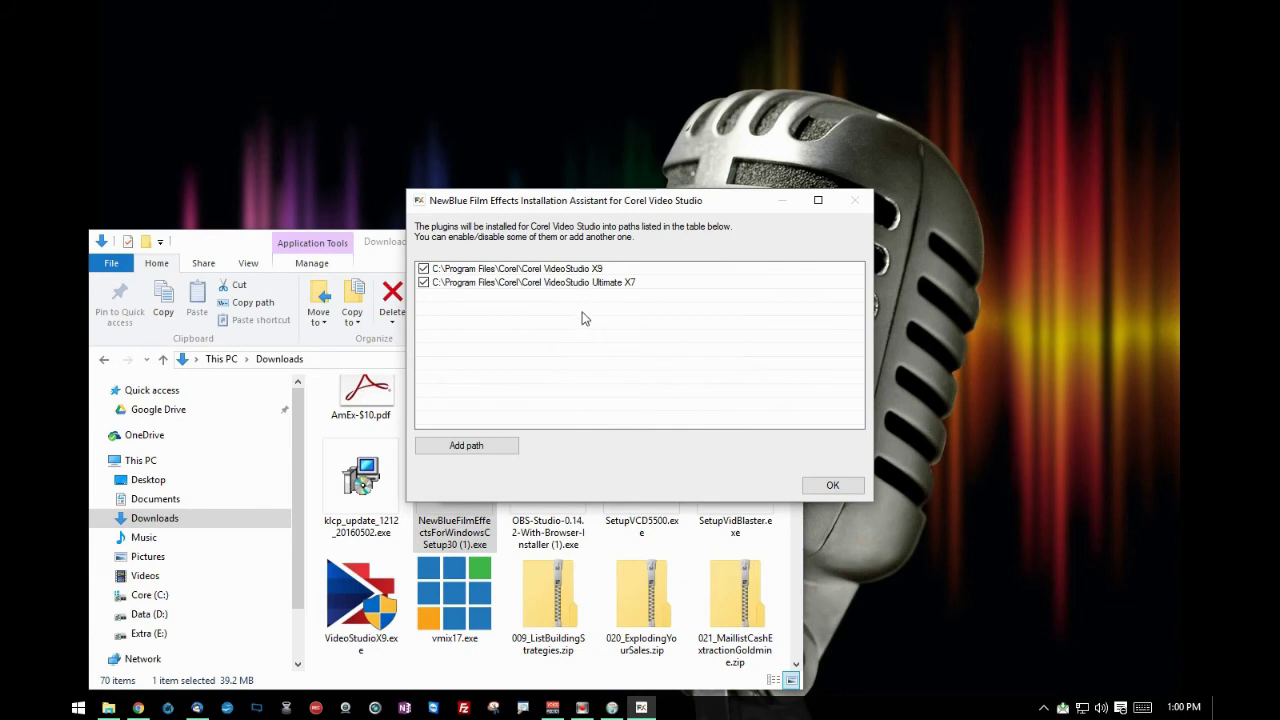
pyautogui.click(851, 489)
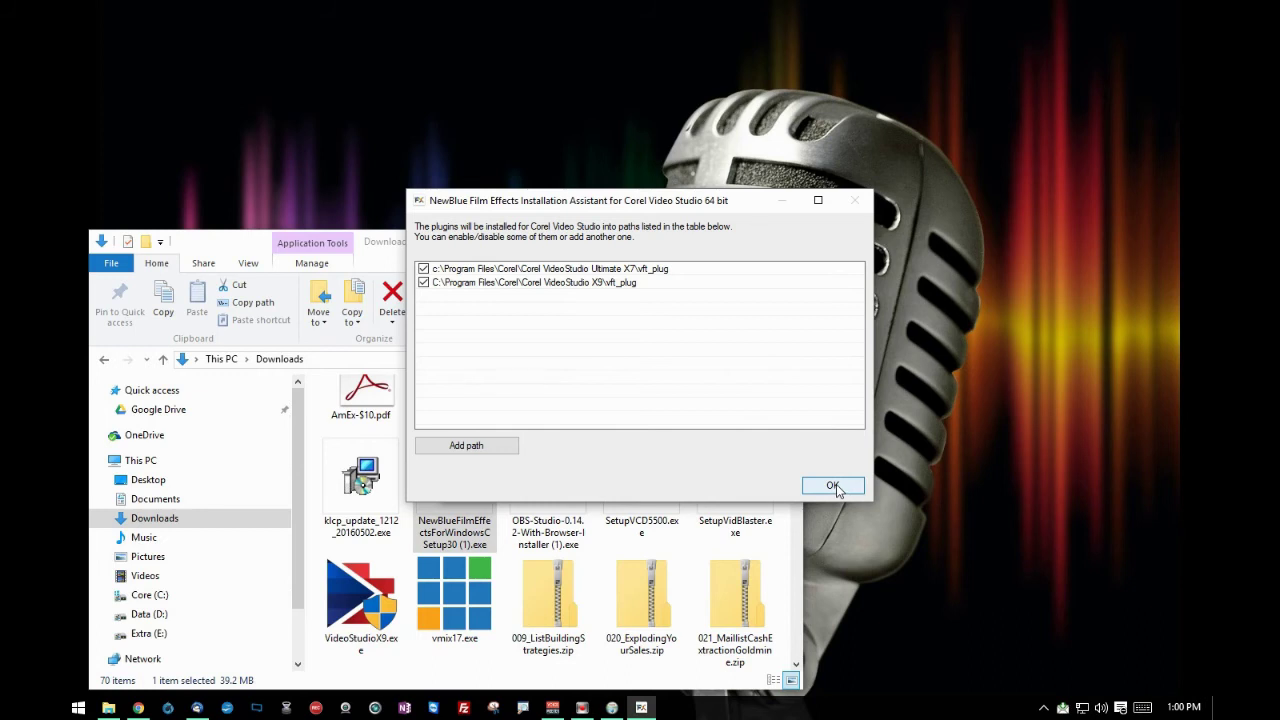
pyautogui.click(838, 489)
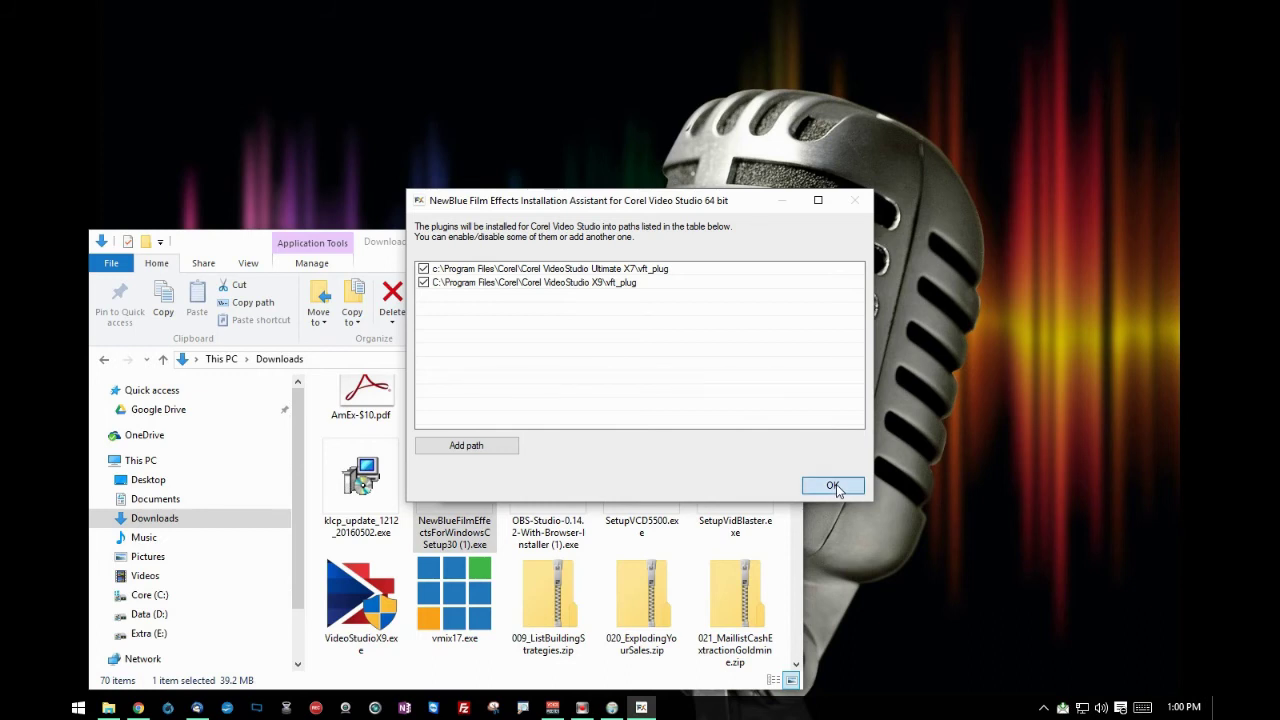
# Complete the Film Effects setup, attempt activation, and dismiss the Activation Error box
pyautogui.click(752, 484)
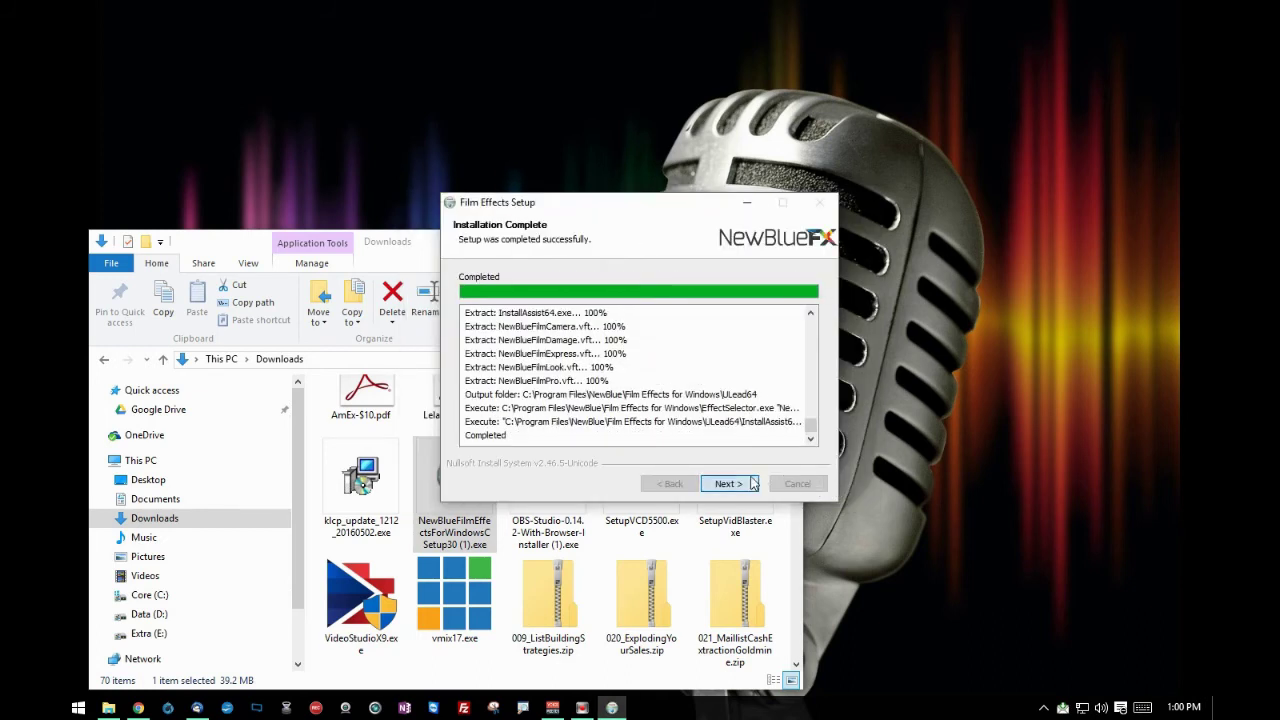
pyautogui.click(748, 489)
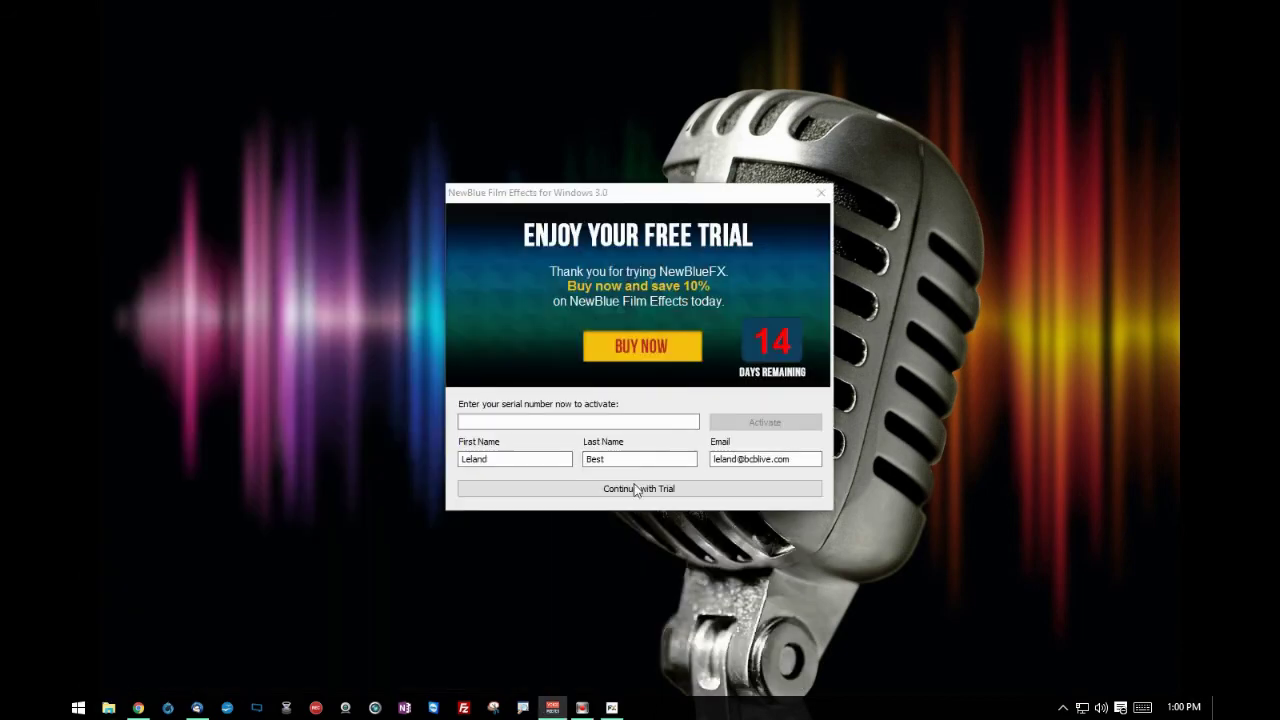
pyautogui.click(636, 489)
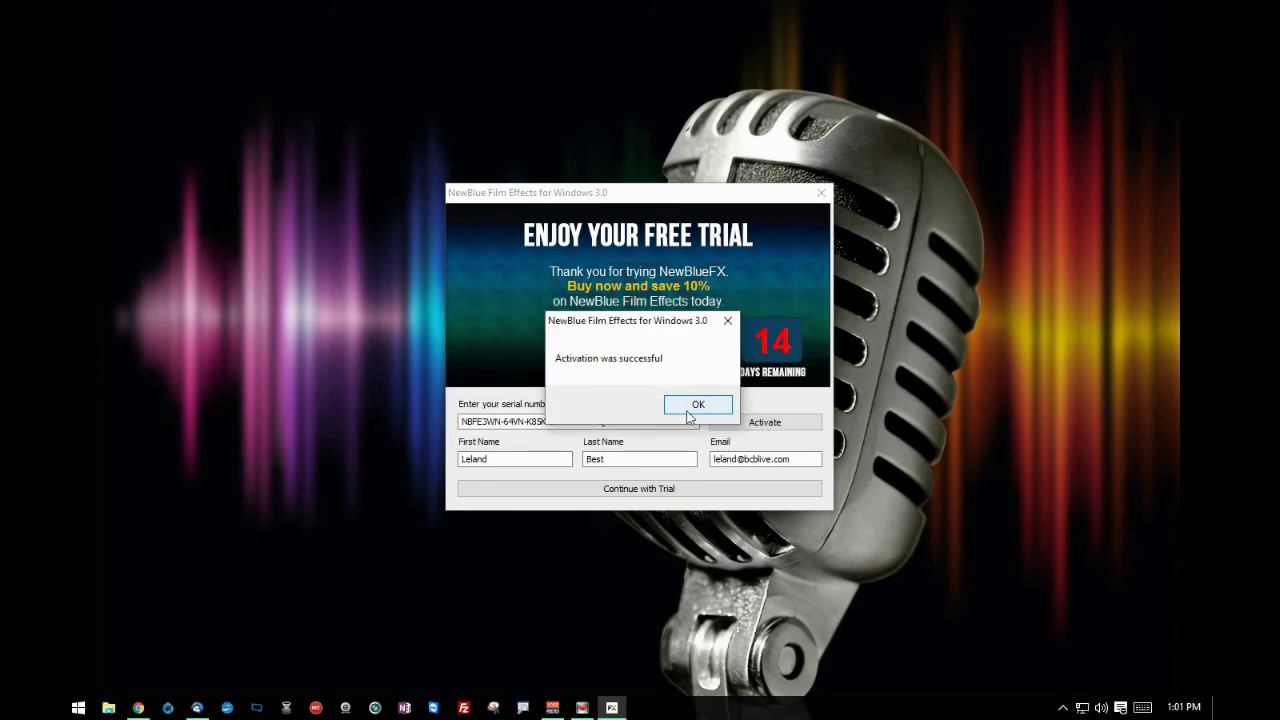
pyautogui.click(697, 405)
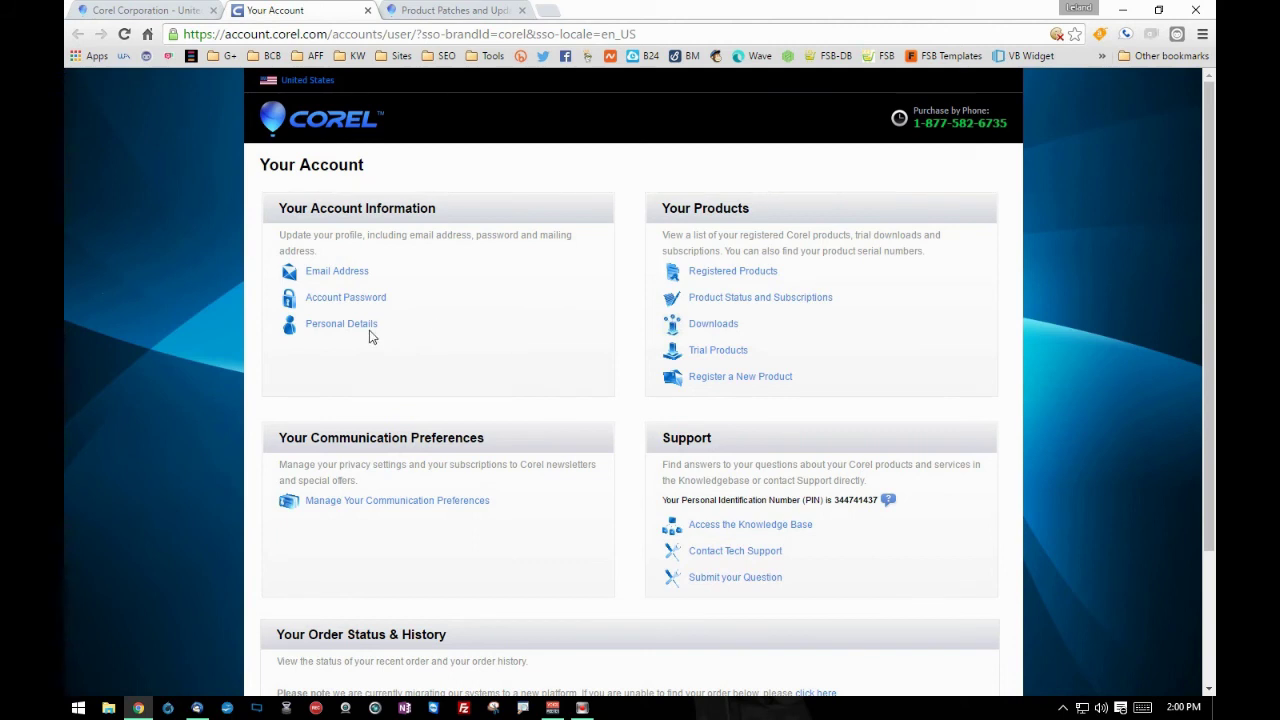
# View the Register a New Product page, then return to the Your Account overview
pyautogui.click(744, 380)
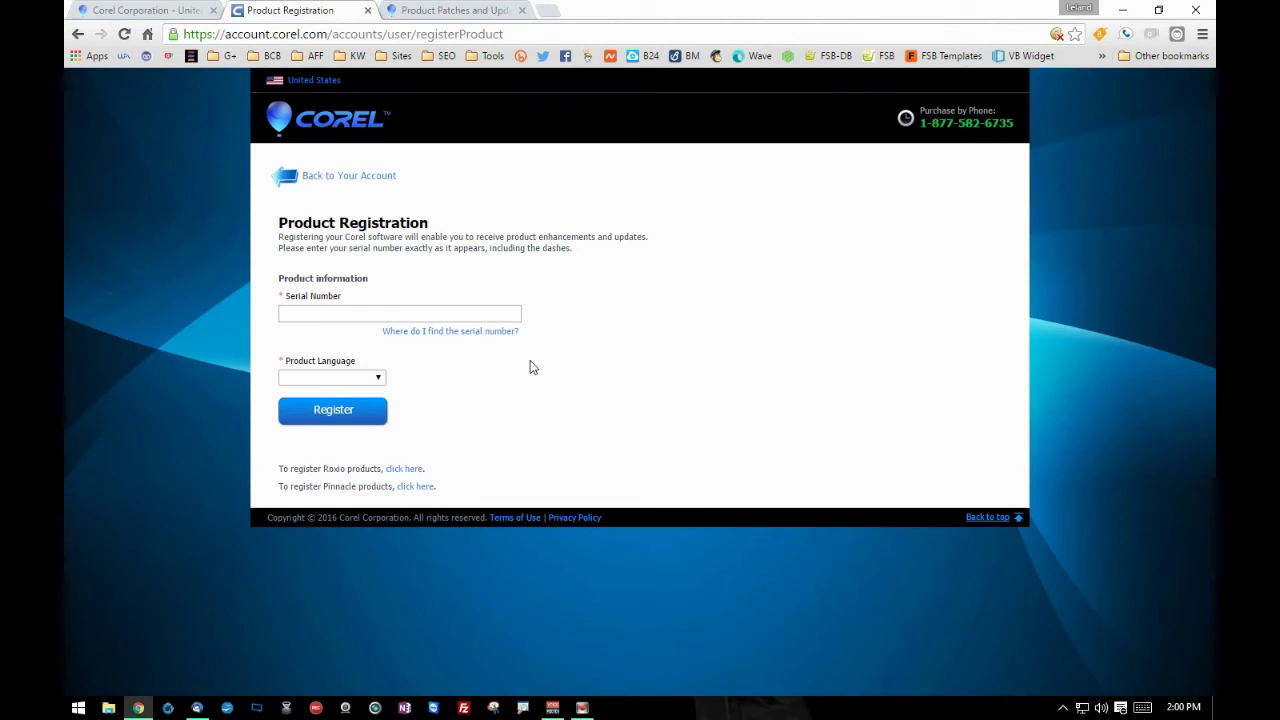
pyautogui.click(358, 176)
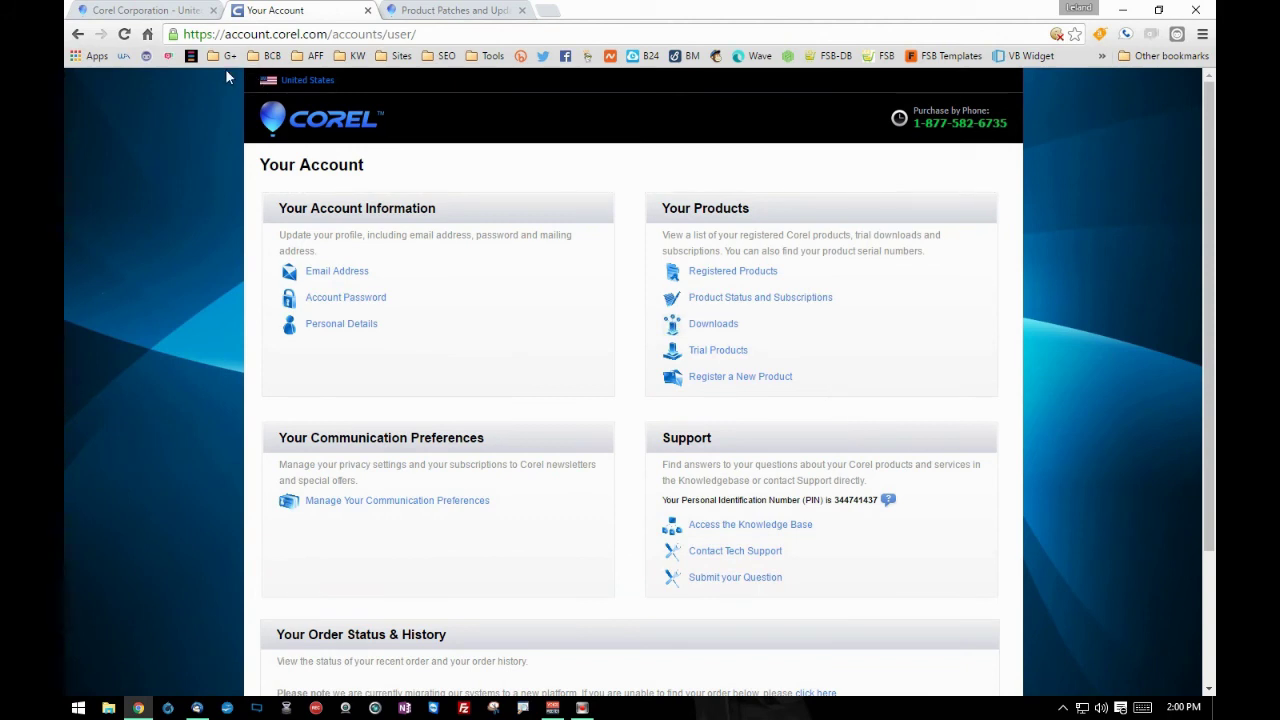
pyautogui.click(77, 36)
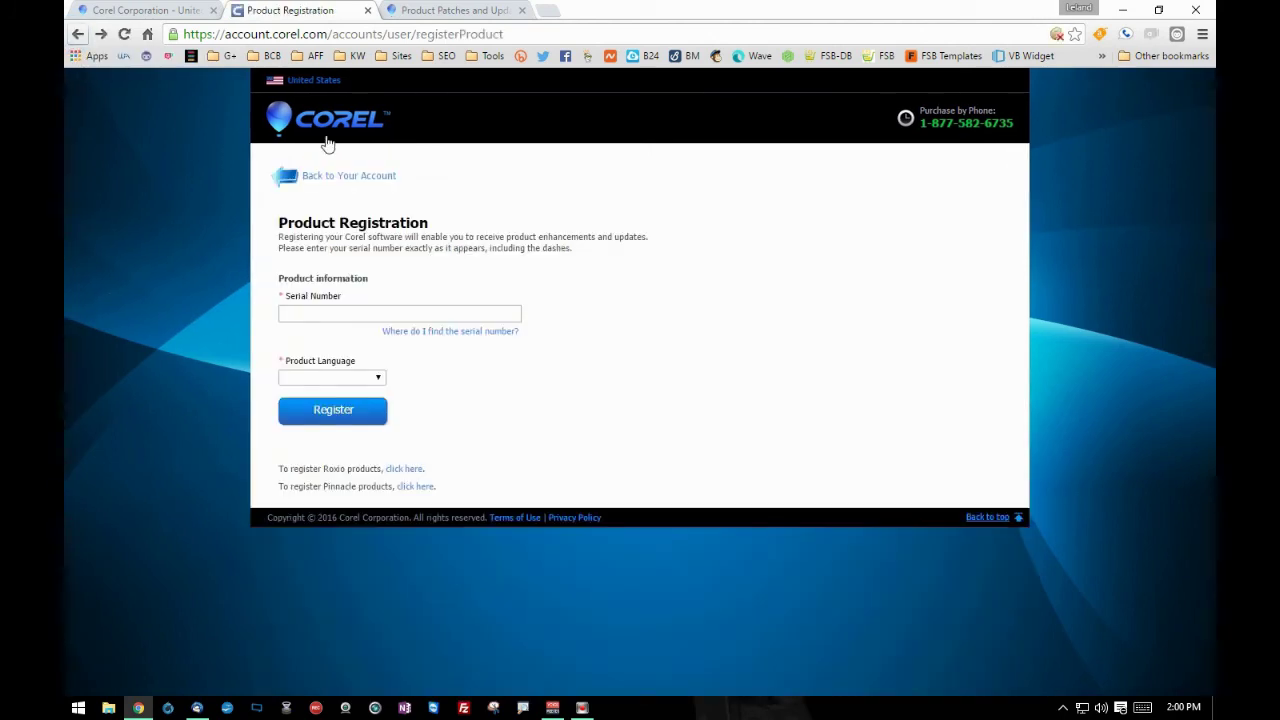
pyautogui.click(80, 36)
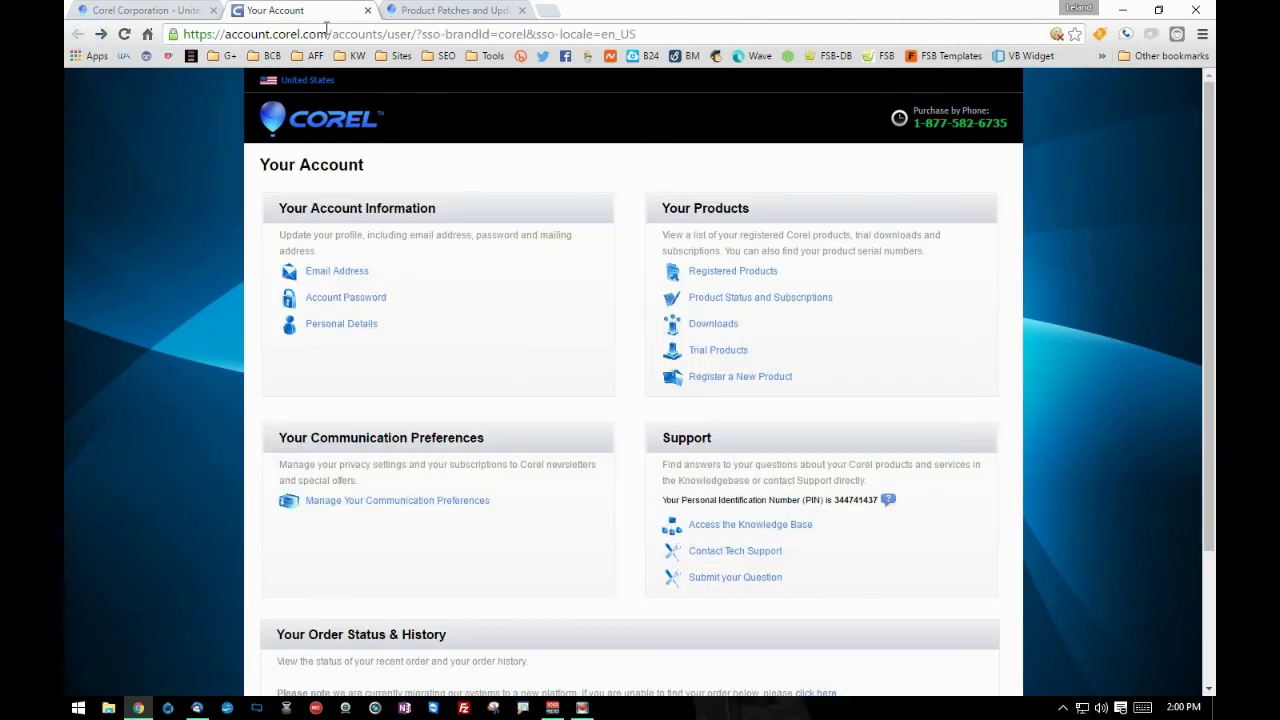
# Download and keep the 32/64-bit VideoStudio X9 SP2 installer VSX91_SP2.exe via Support > Patches & Updates
pyautogui.click(478, 12)
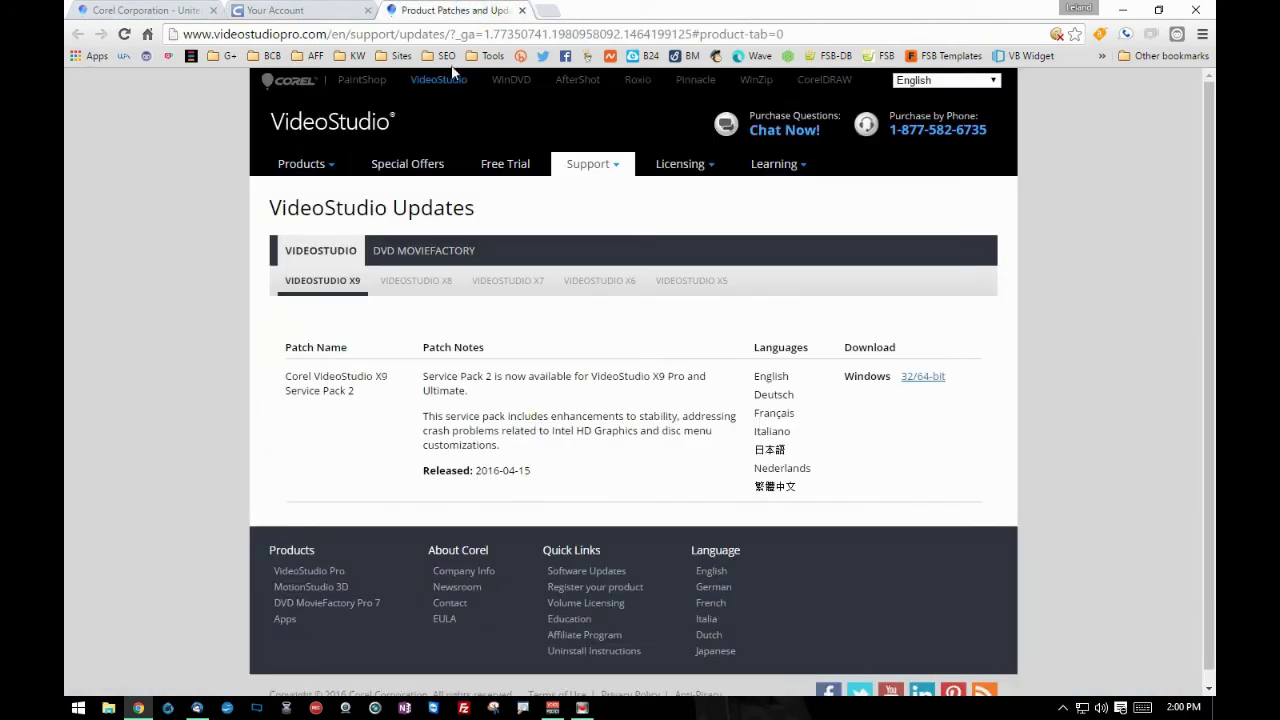
pyautogui.moveTo(600, 164)
pyautogui.click(596, 166)
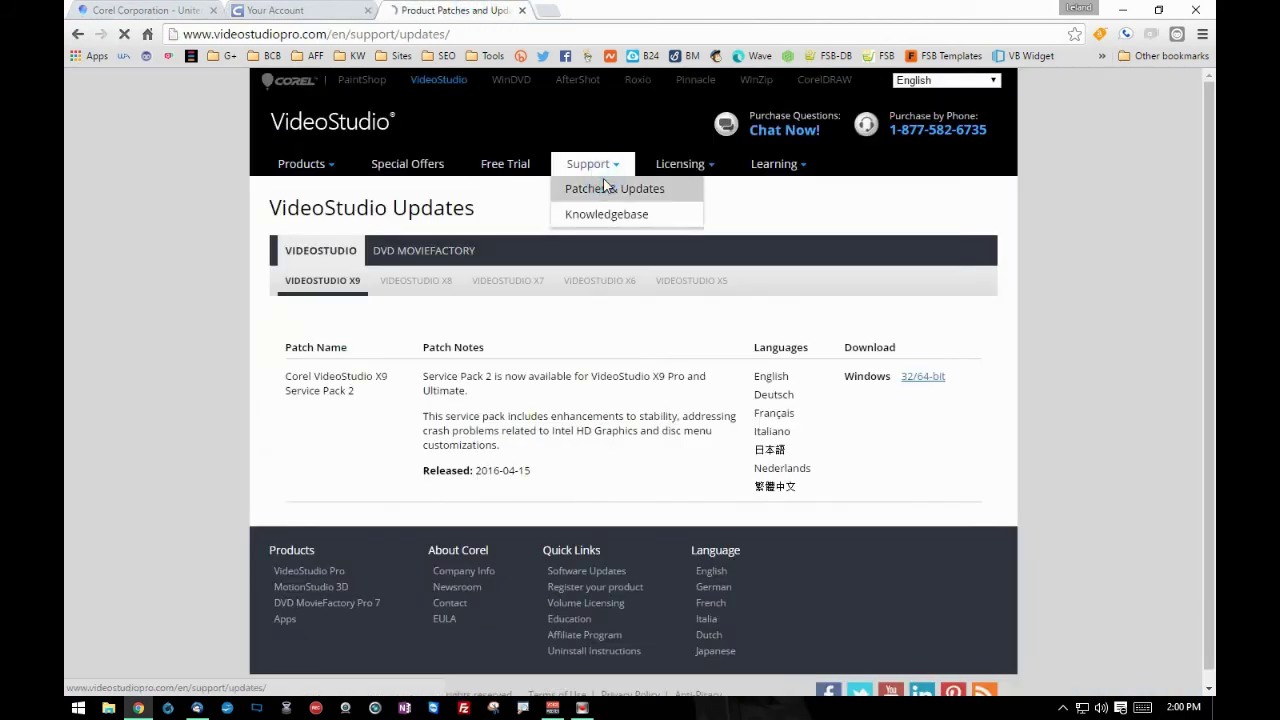
pyautogui.click(505, 606)
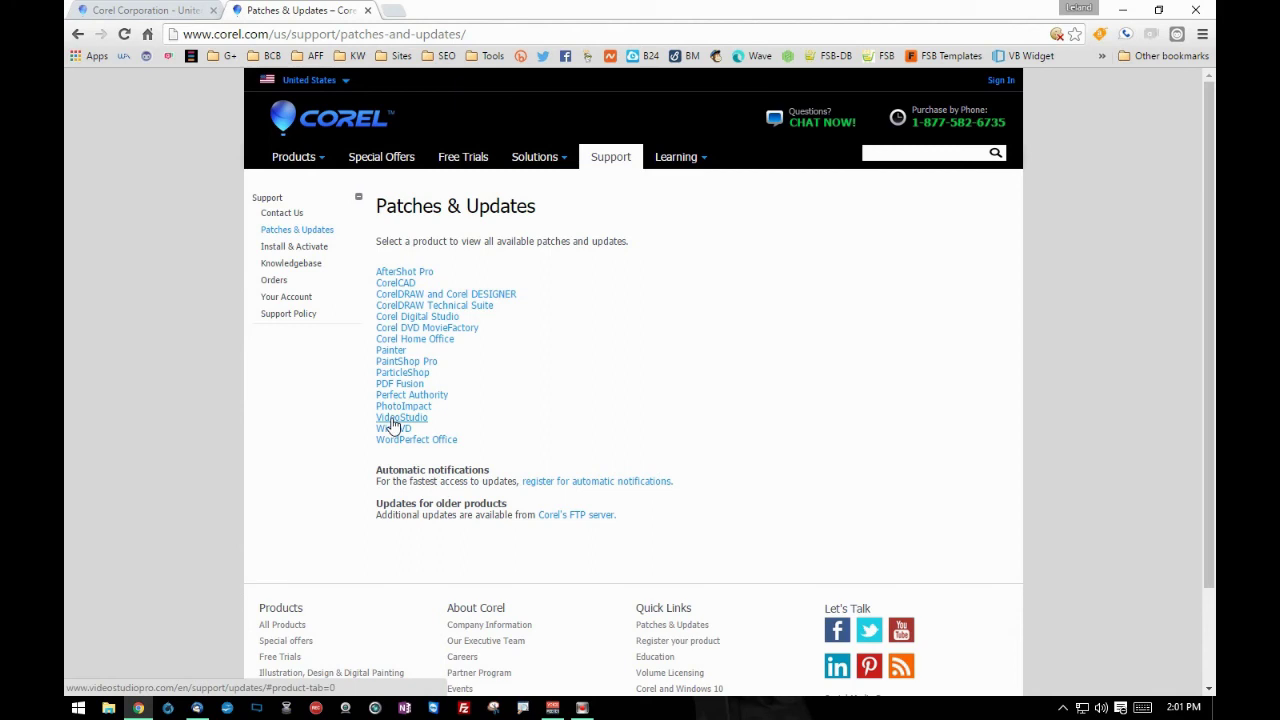
pyautogui.click(393, 420)
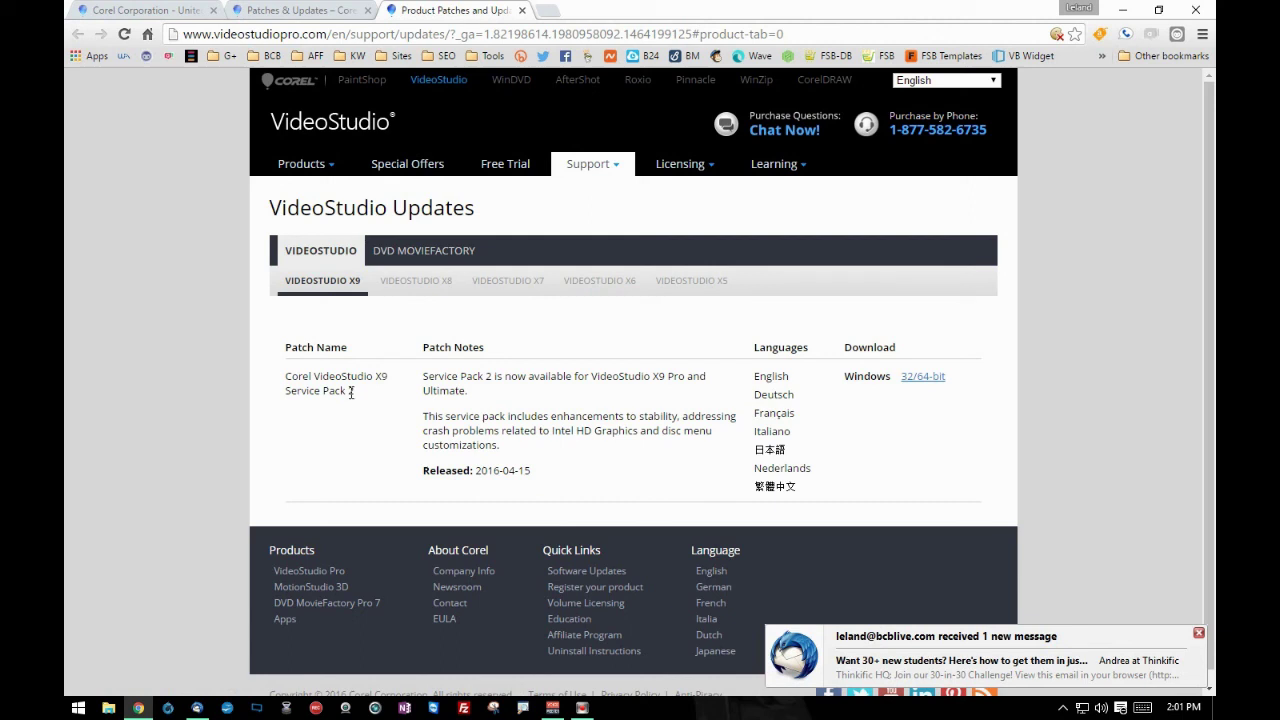
pyautogui.click(915, 378)
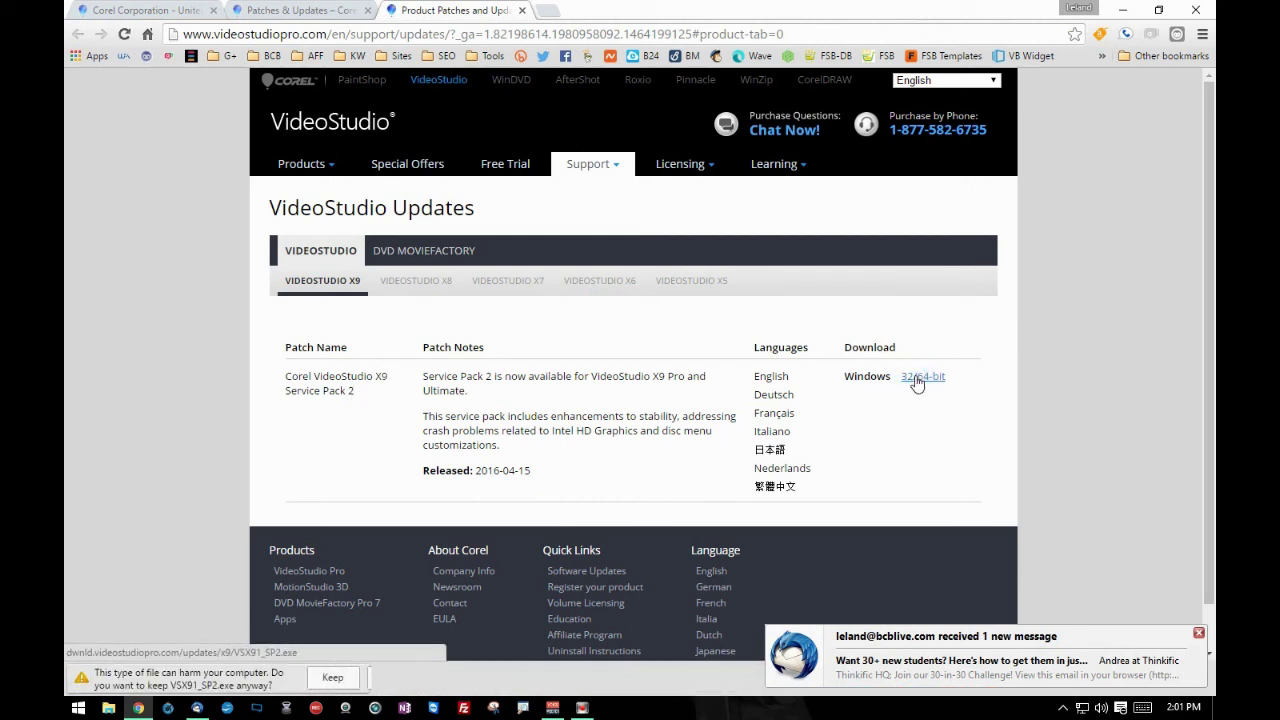
pyautogui.click(333, 680)
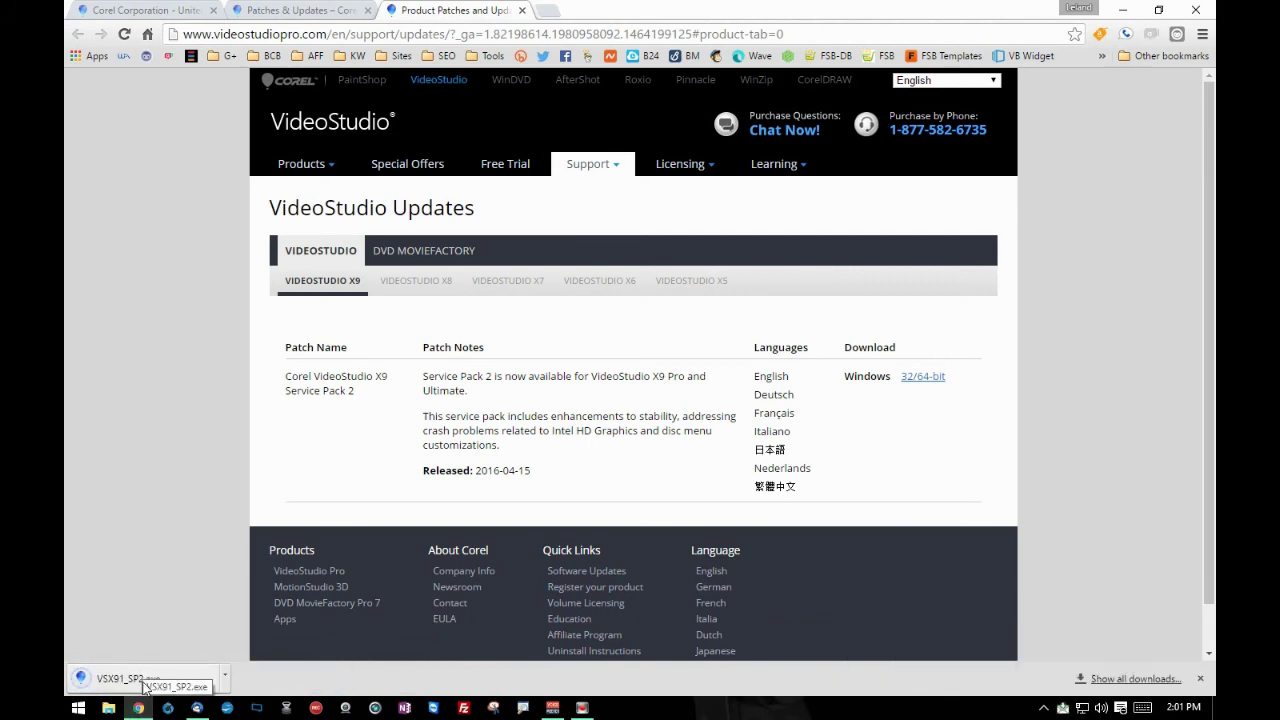
# Run VSX91_SP2.exe with admin approval, exit the wizard after the version error, and close Chrome
pyautogui.click(118, 680)
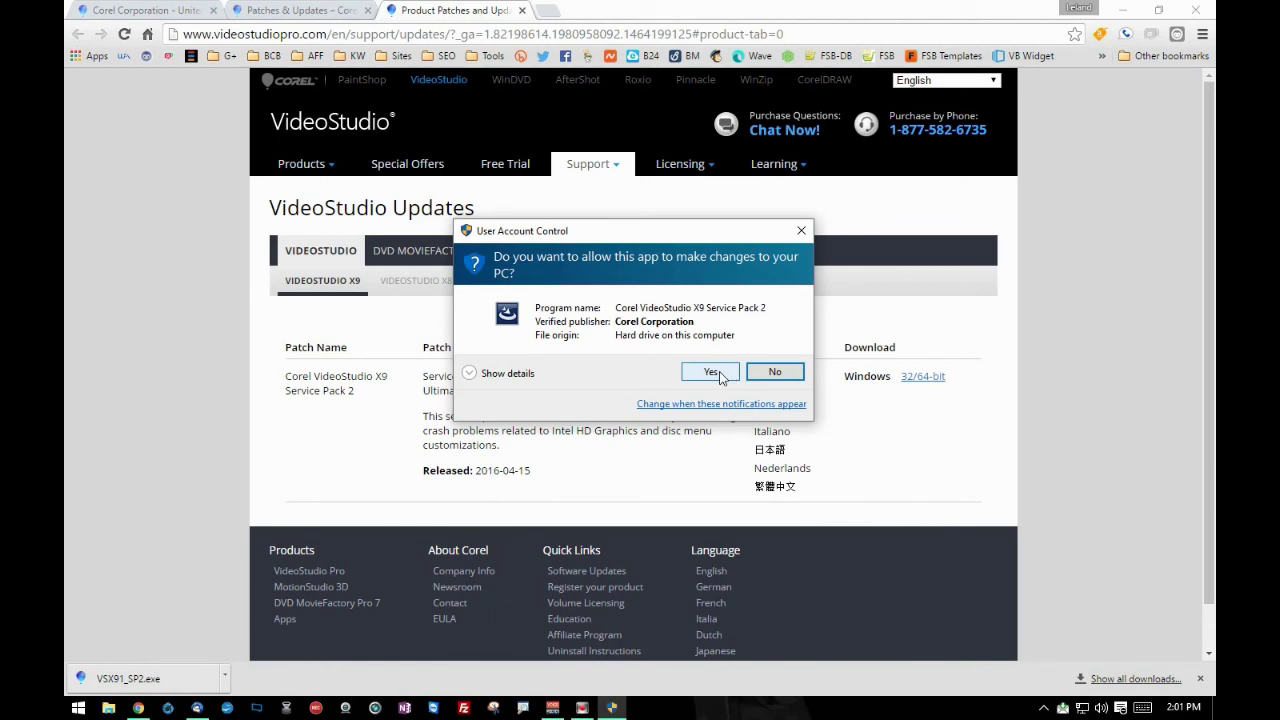
pyautogui.click(711, 372)
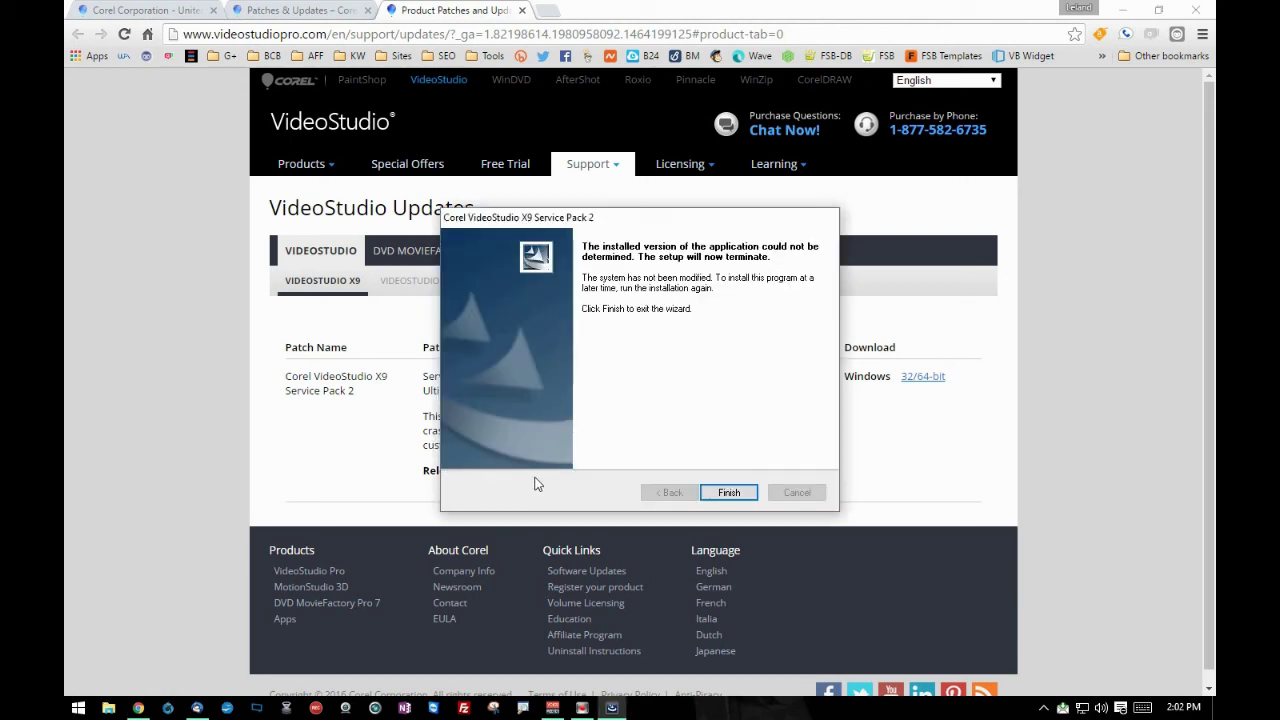
pyautogui.click(738, 490)
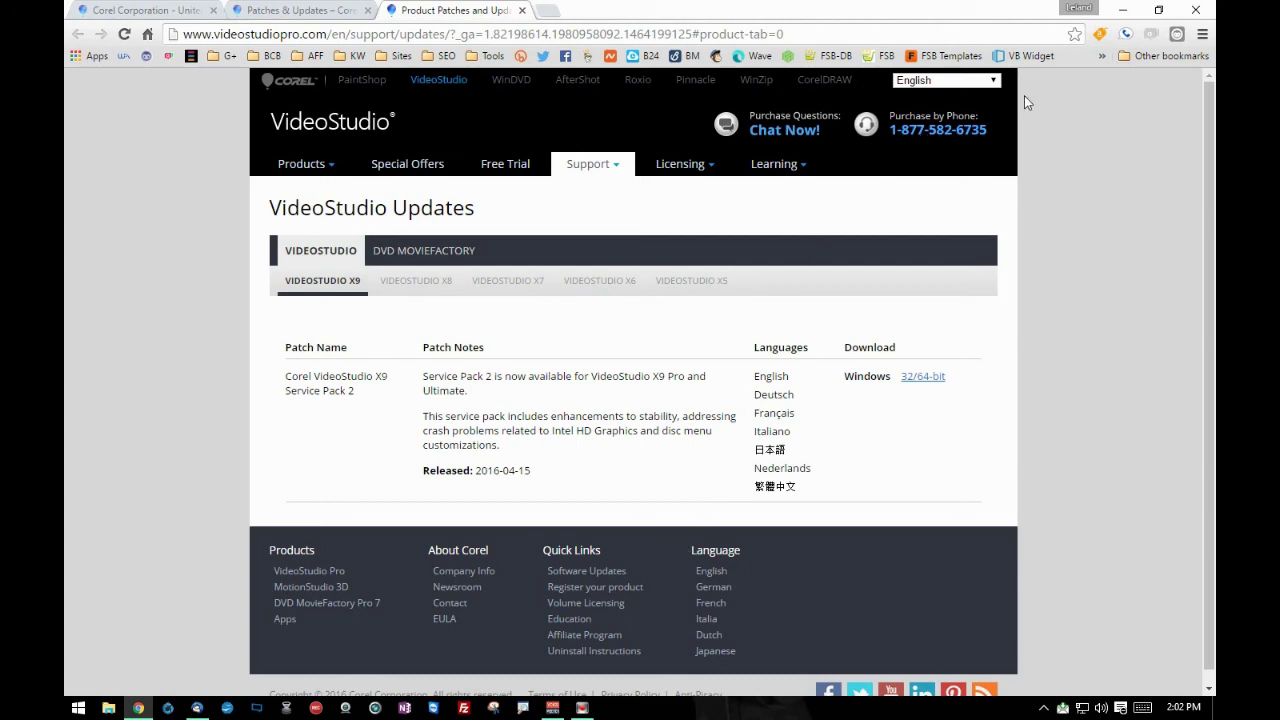
pyautogui.click(1195, 9)
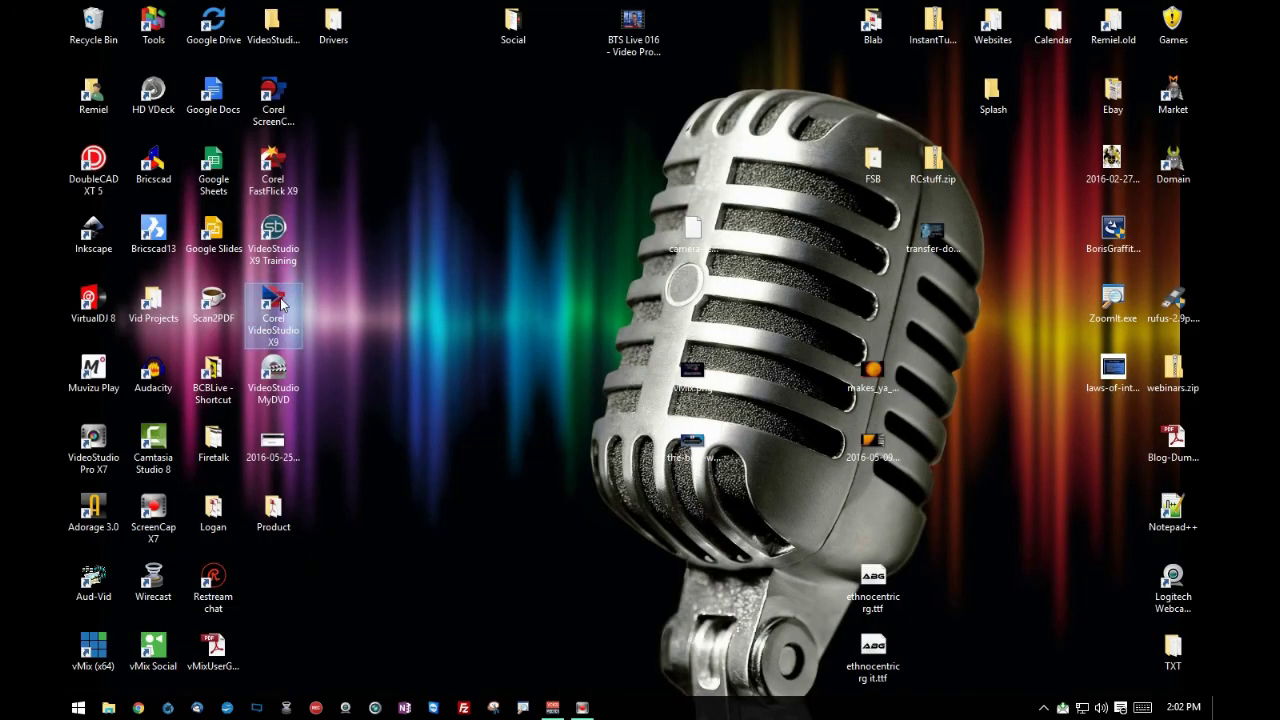
# Launch VideoStudio X9 from its desktop icon and turn off Show desktop icons
pyautogui.doubleClick(283, 304)
pyautogui.rightClick(291, 616)
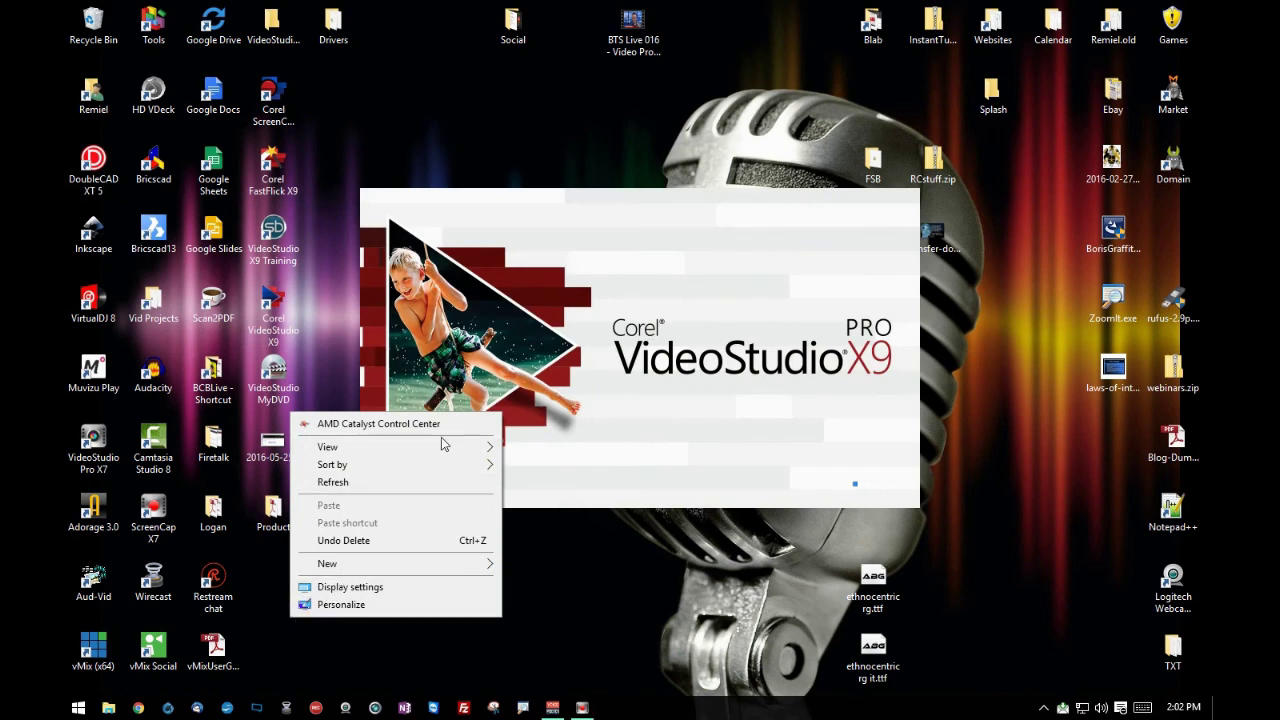
pyautogui.moveTo(444, 446)
pyautogui.click(563, 547)
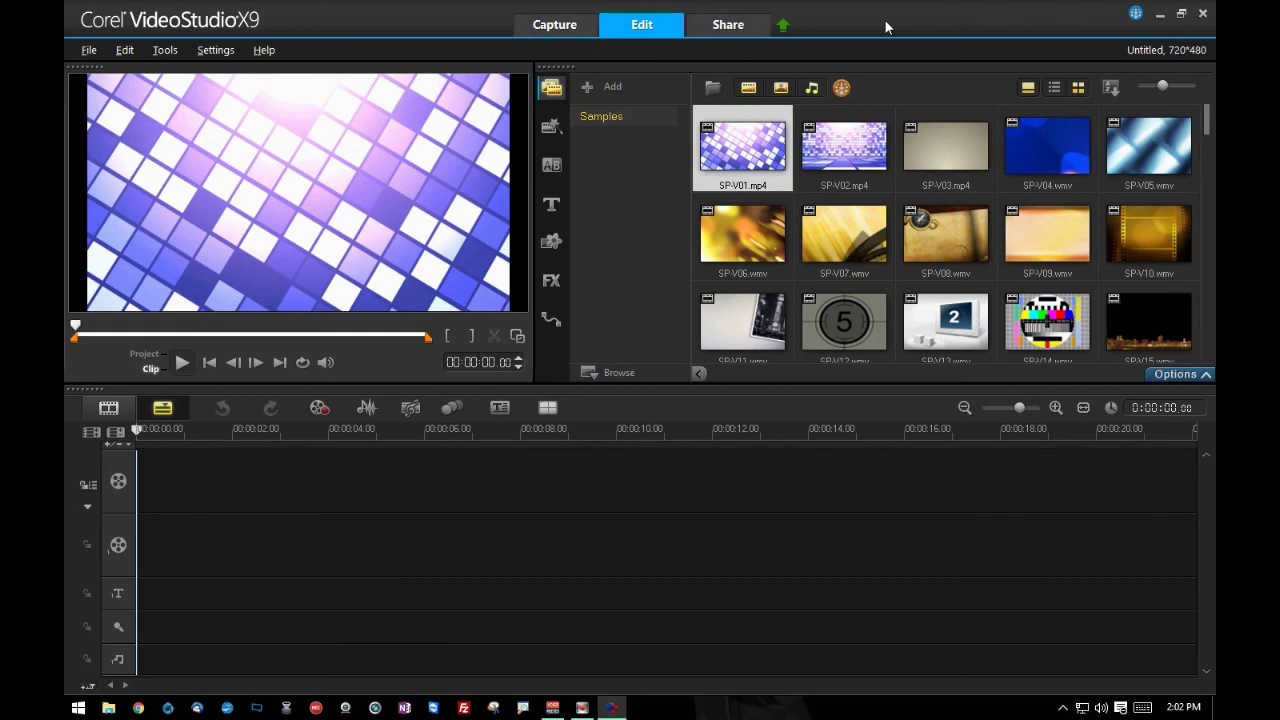
# Open Help > About to confirm version 19.2.0.4 (64bit Pro)
pyautogui.click(262, 50)
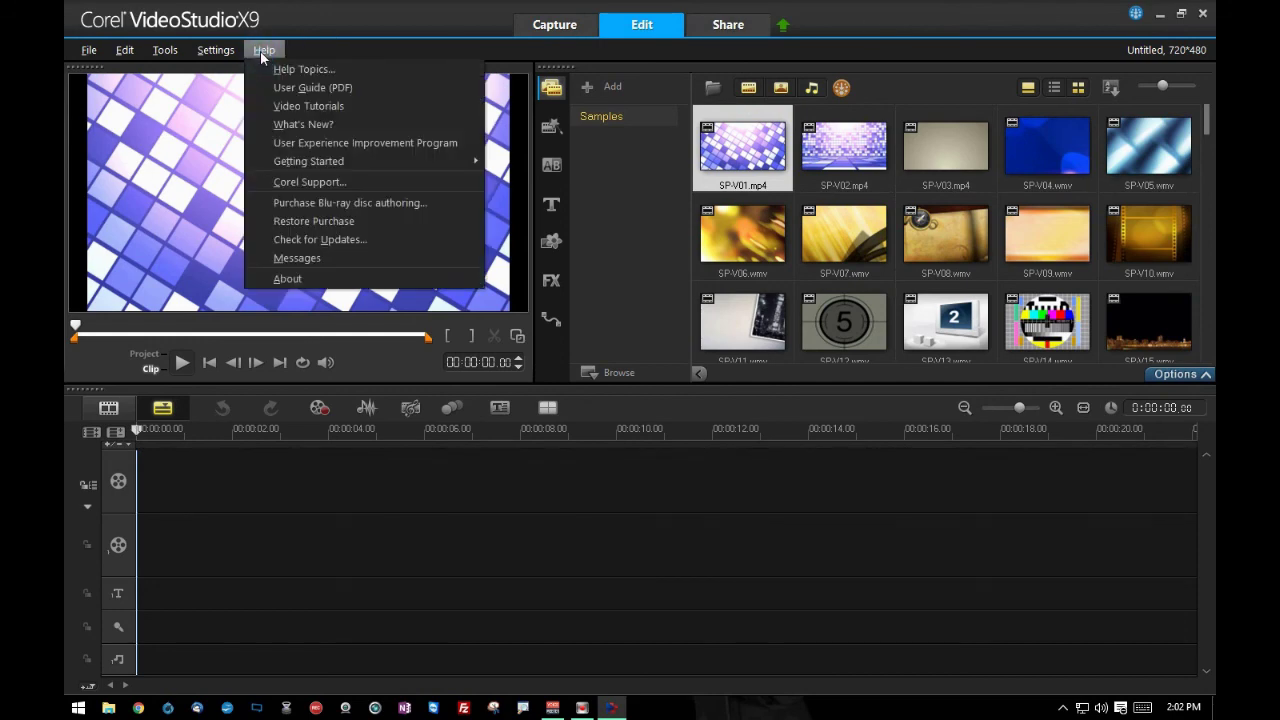
pyautogui.click(290, 278)
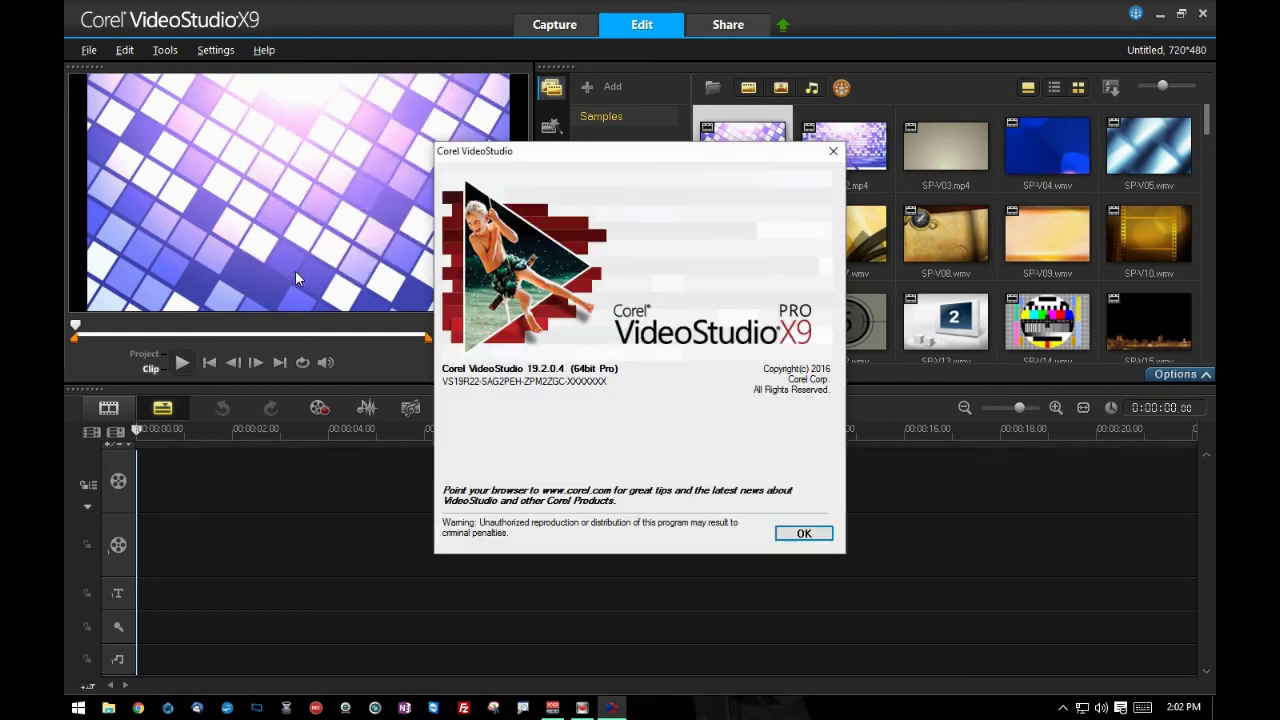